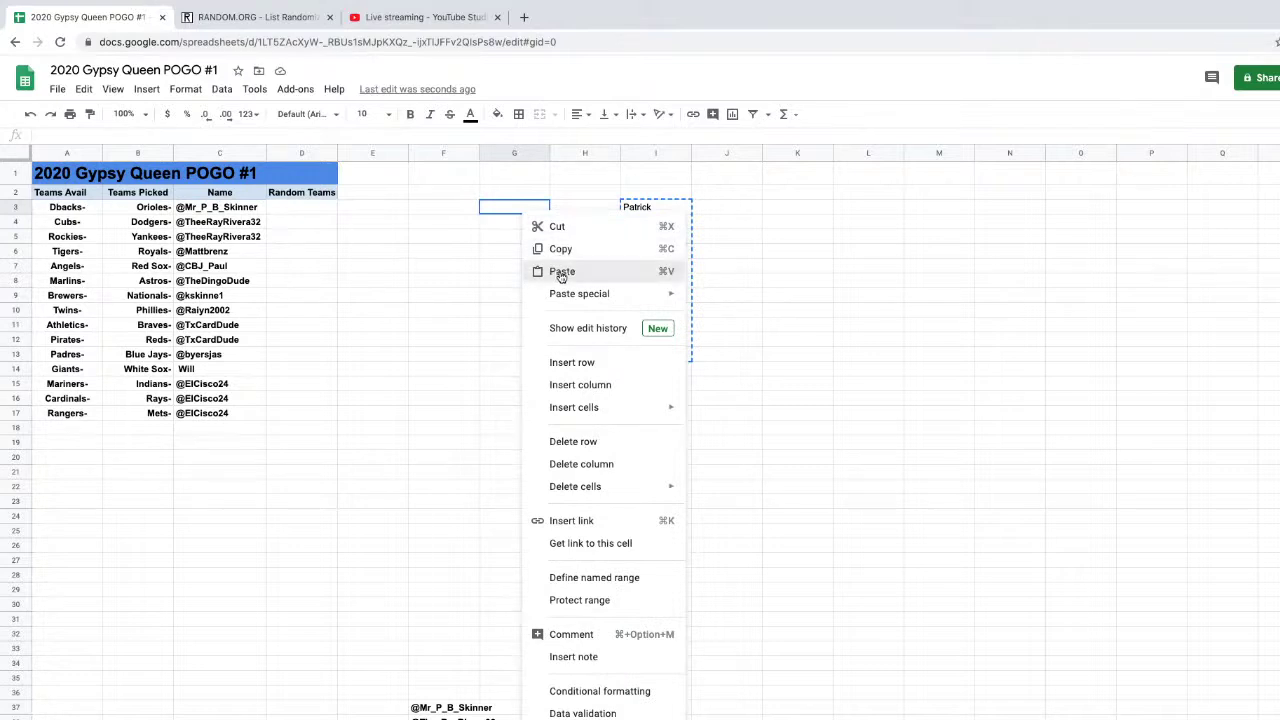
Paste the cut list of first names into column G starting at G3
click(560, 271)
click(470, 376)
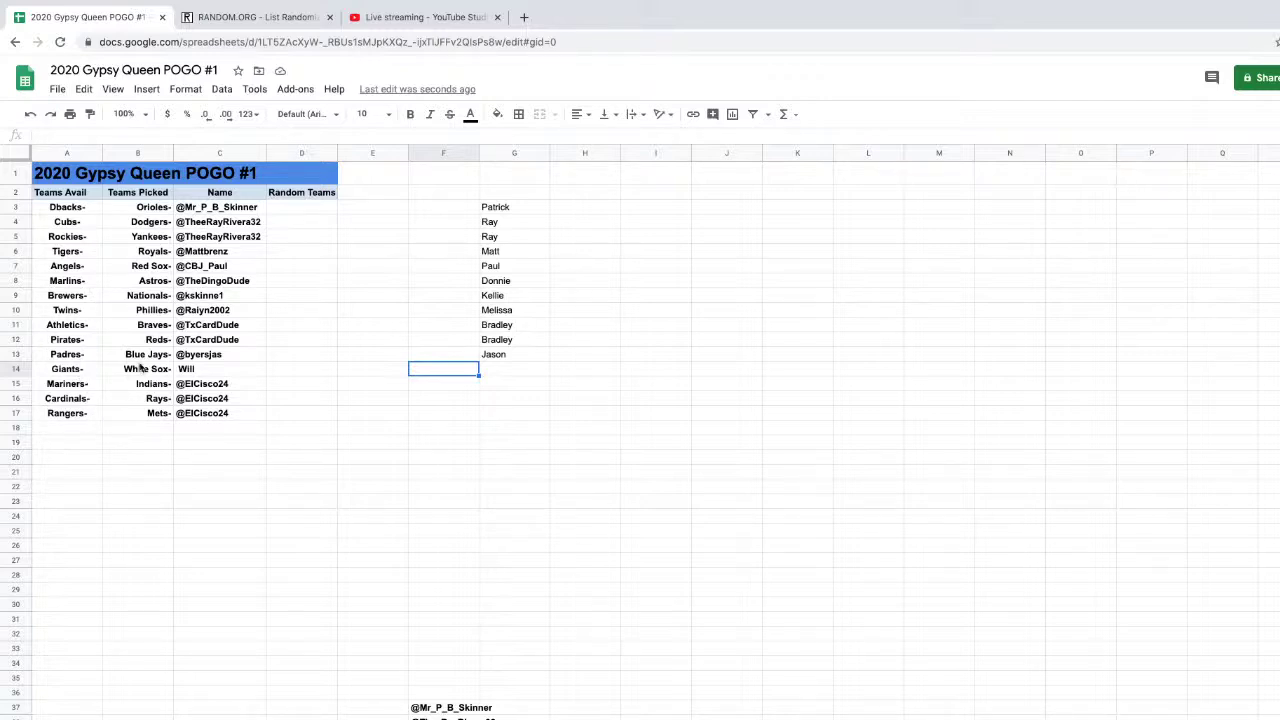
Copy the available team names in A3:A17
click(68, 210)
drag(68, 210, 63, 413)
right_click(62, 328)
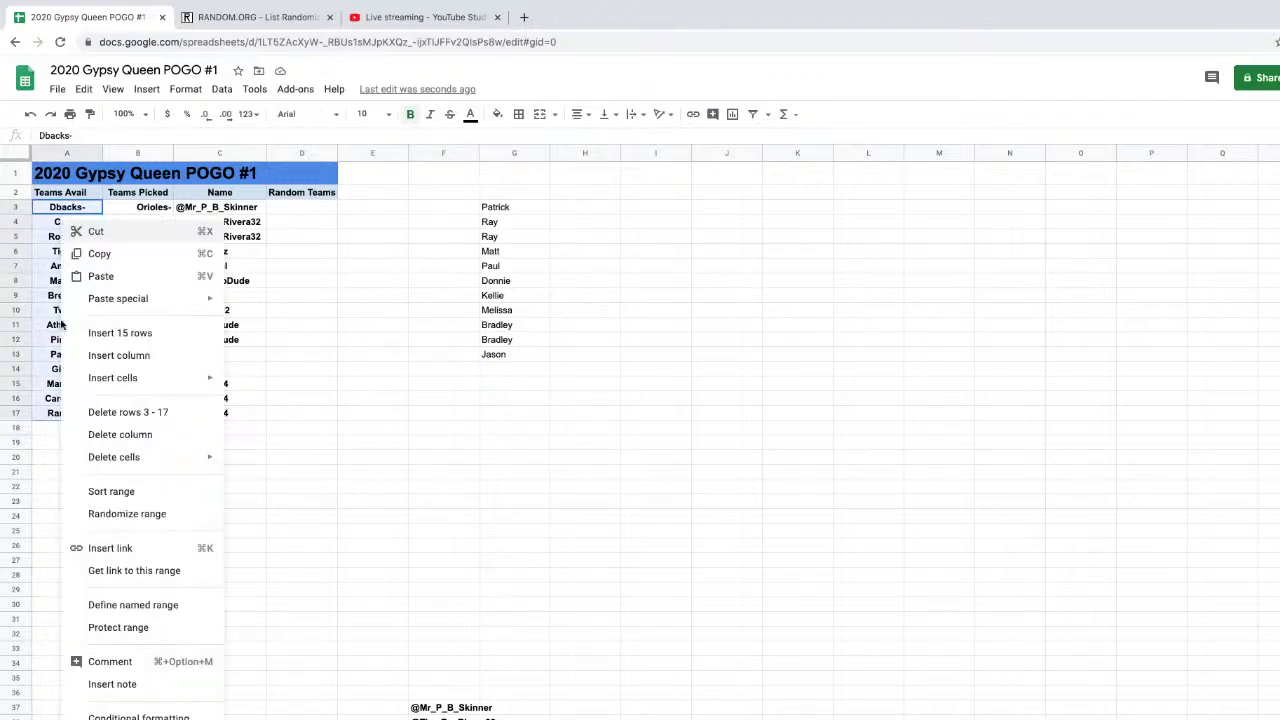
click(107, 252)
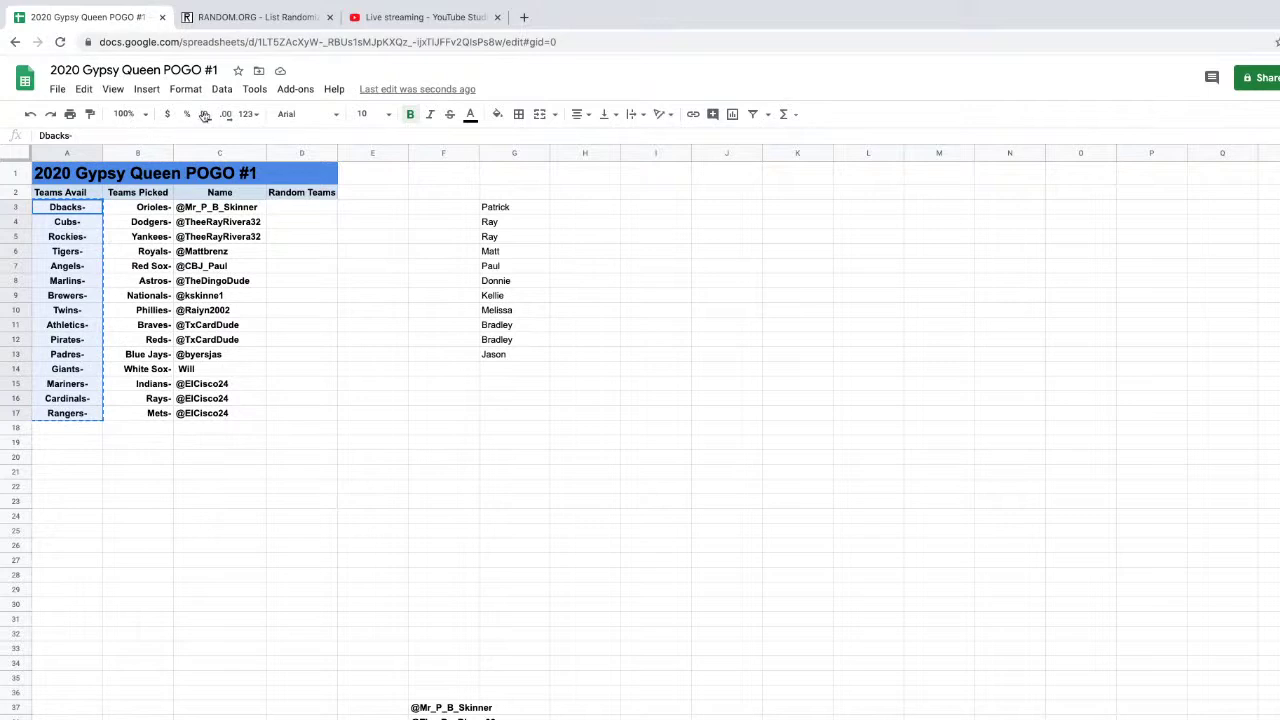
Switch to RANDOM.ORG and roll 2 virtual dice with the Dice Roller
click(264, 22)
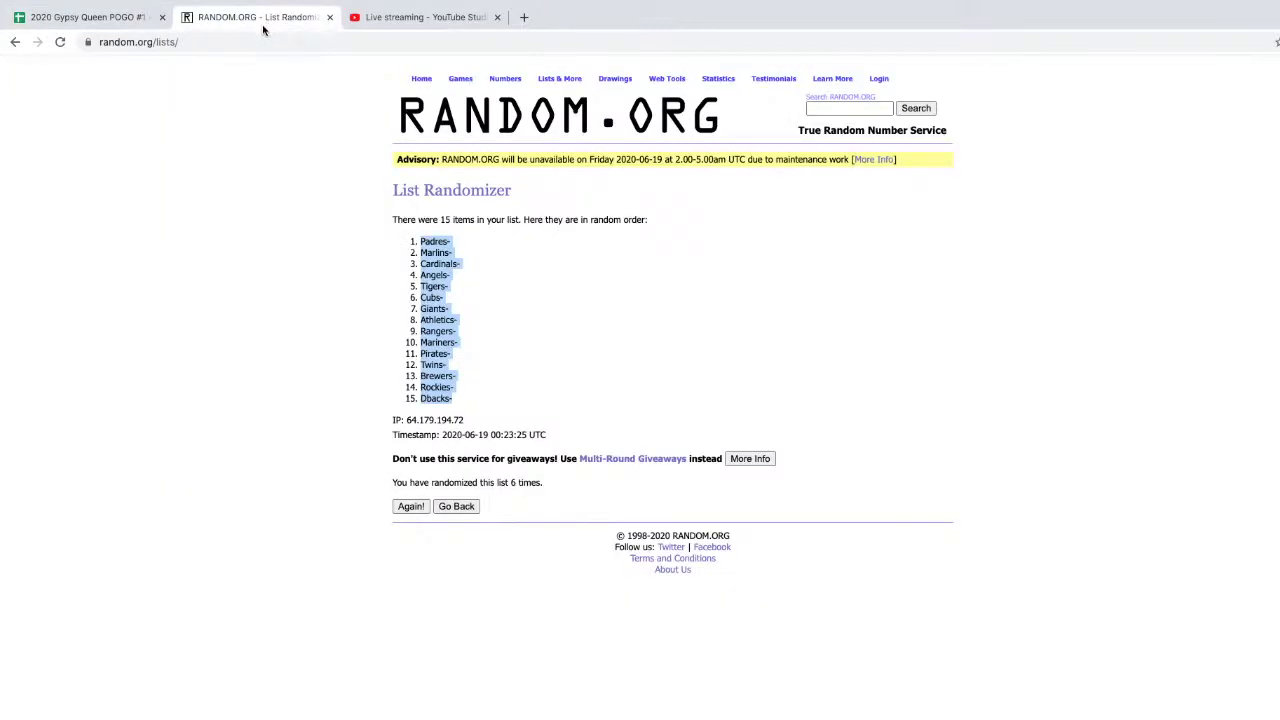
click(458, 80)
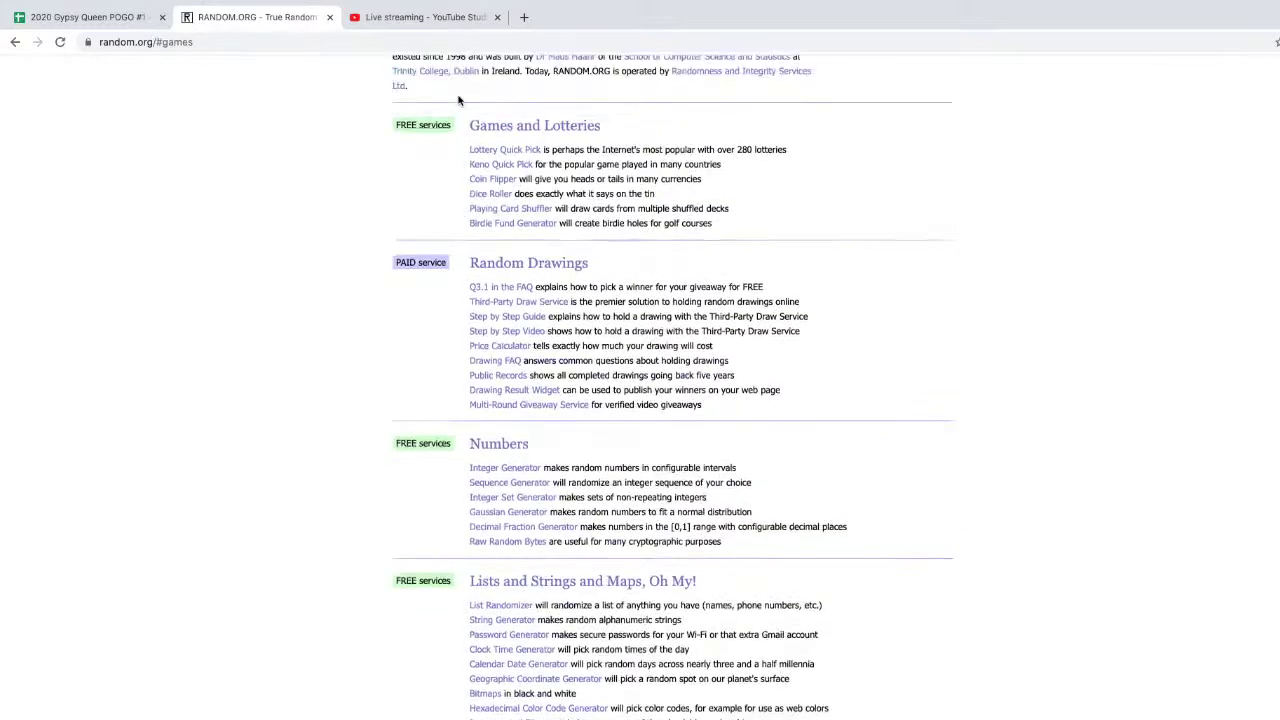
scroll(464, 87, up, 4)
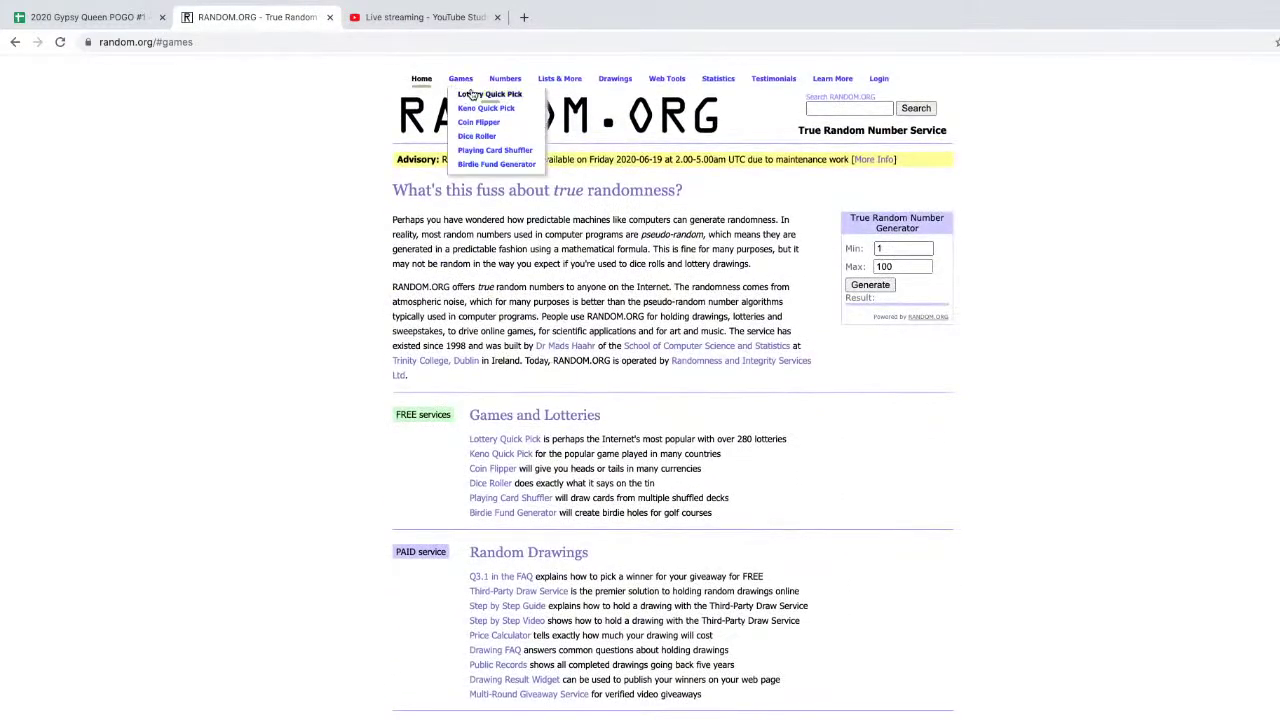
click(478, 138)
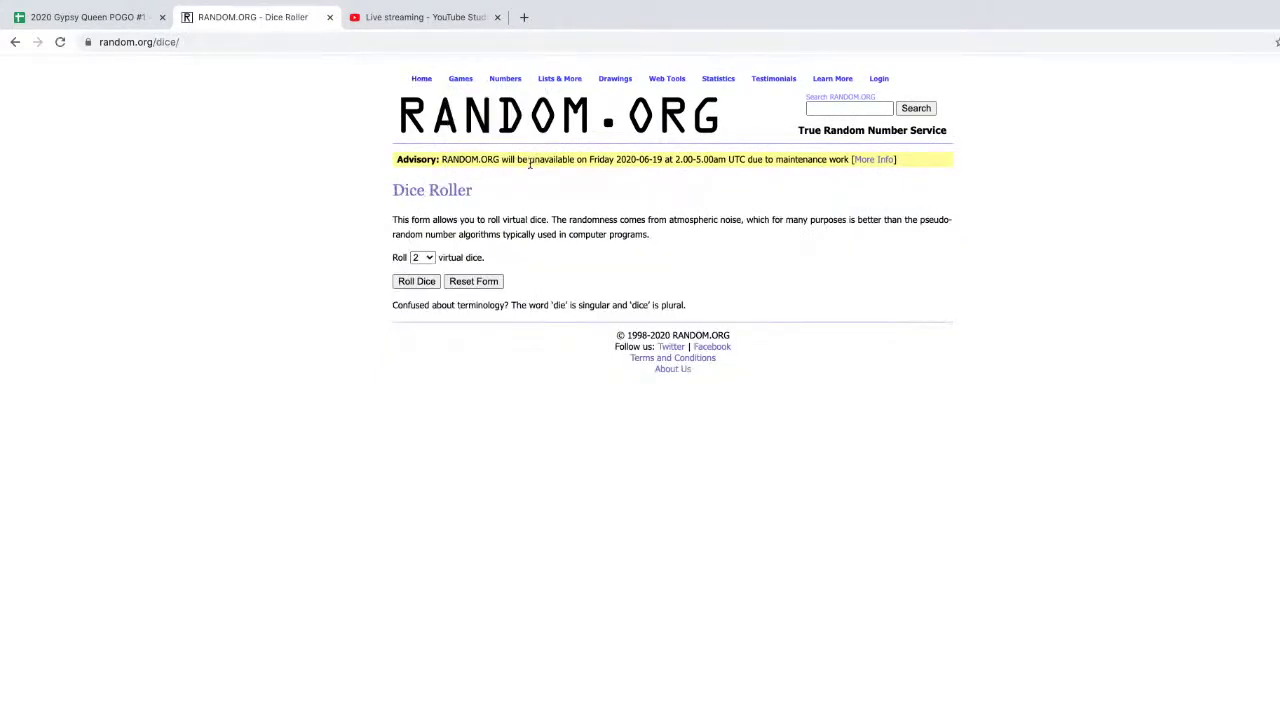
click(418, 282)
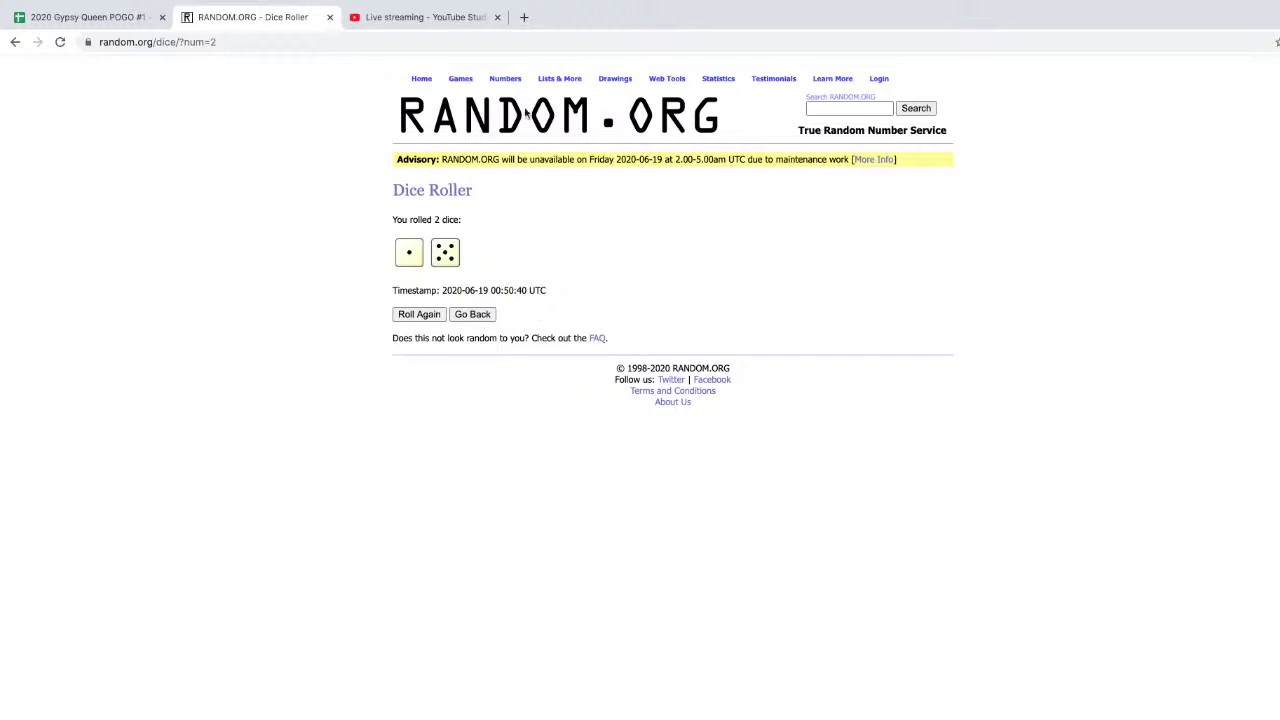
Open the List Randomizer, paste the copied team names as list items and enlarge the text box to show all of them
click(560, 95)
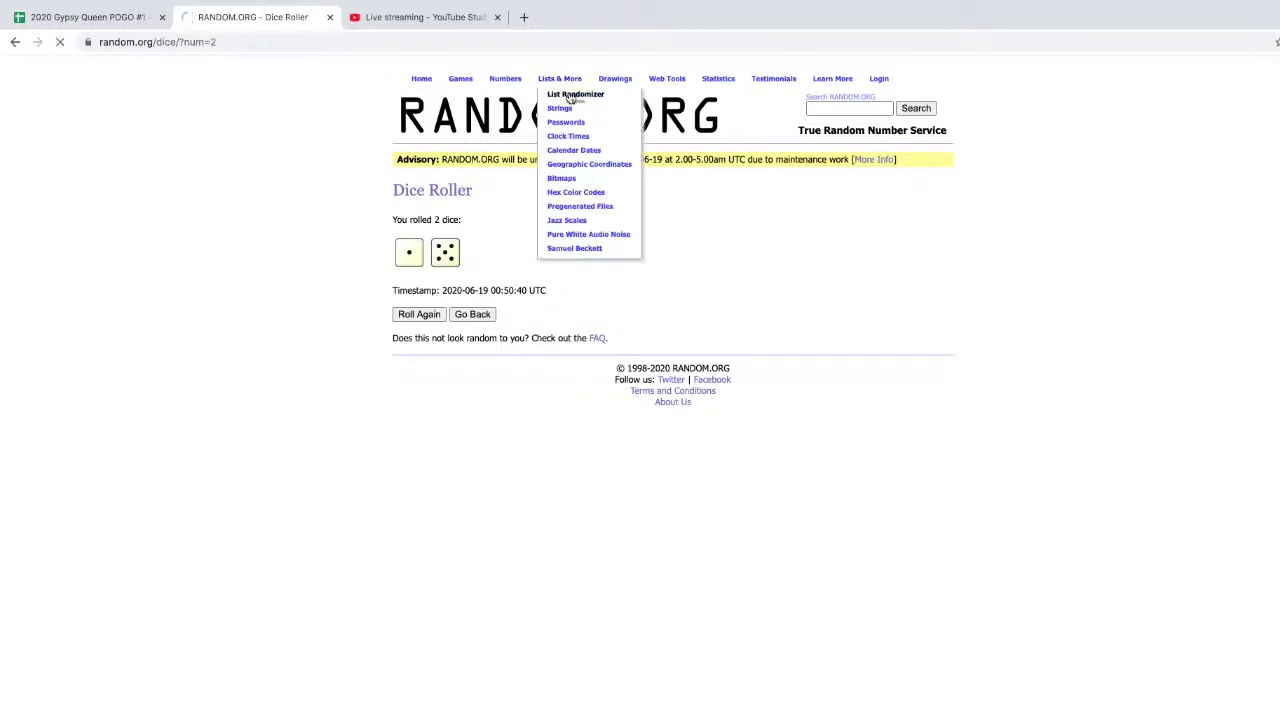
right_click(424, 337)
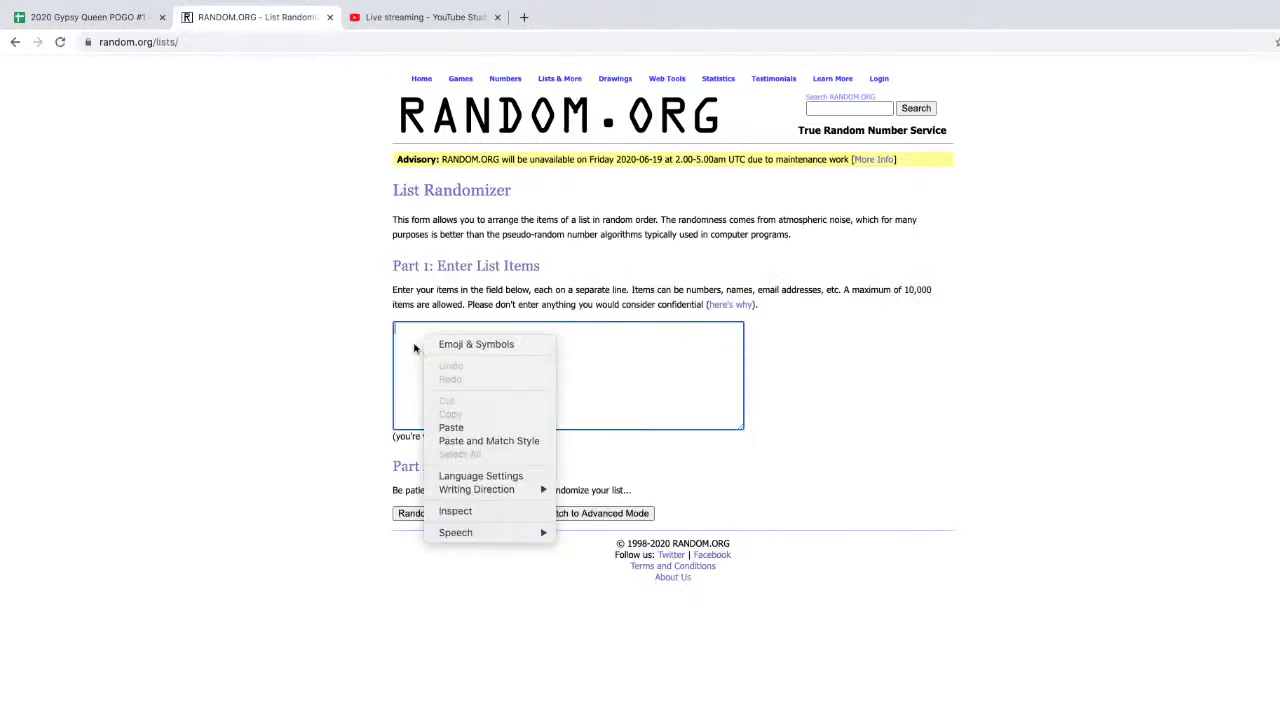
click(451, 428)
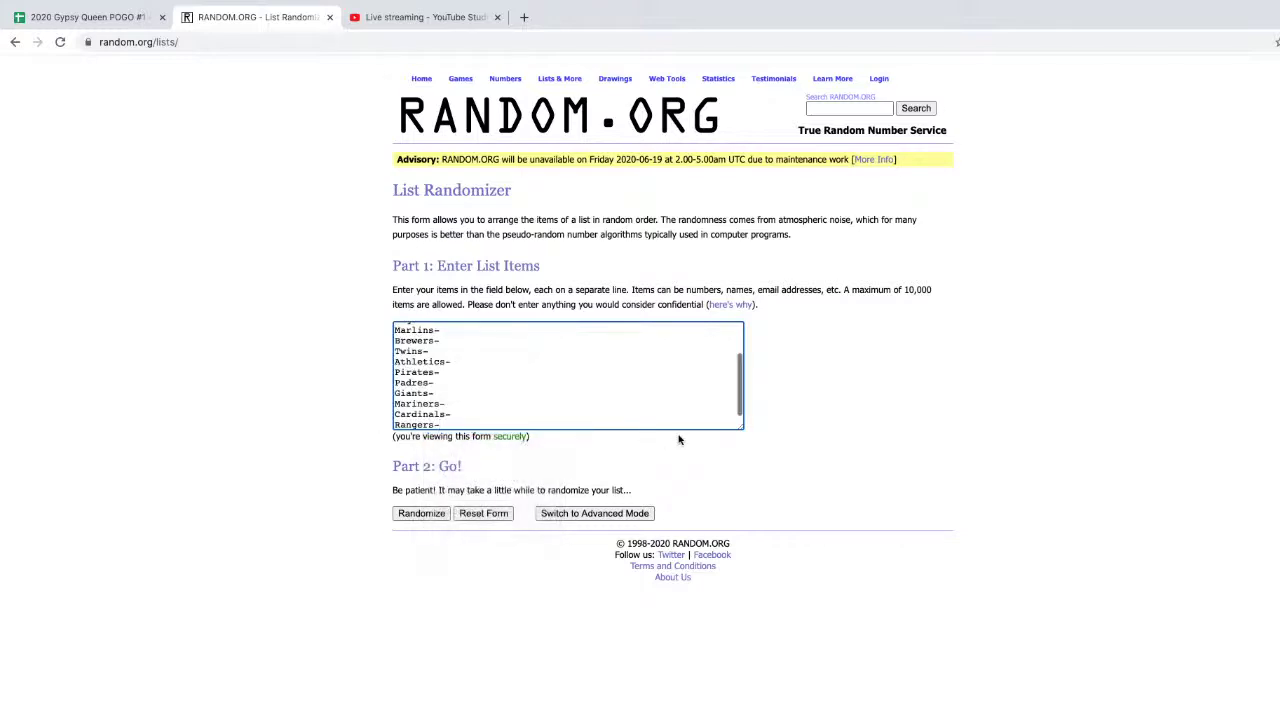
drag(740, 429, 752, 484)
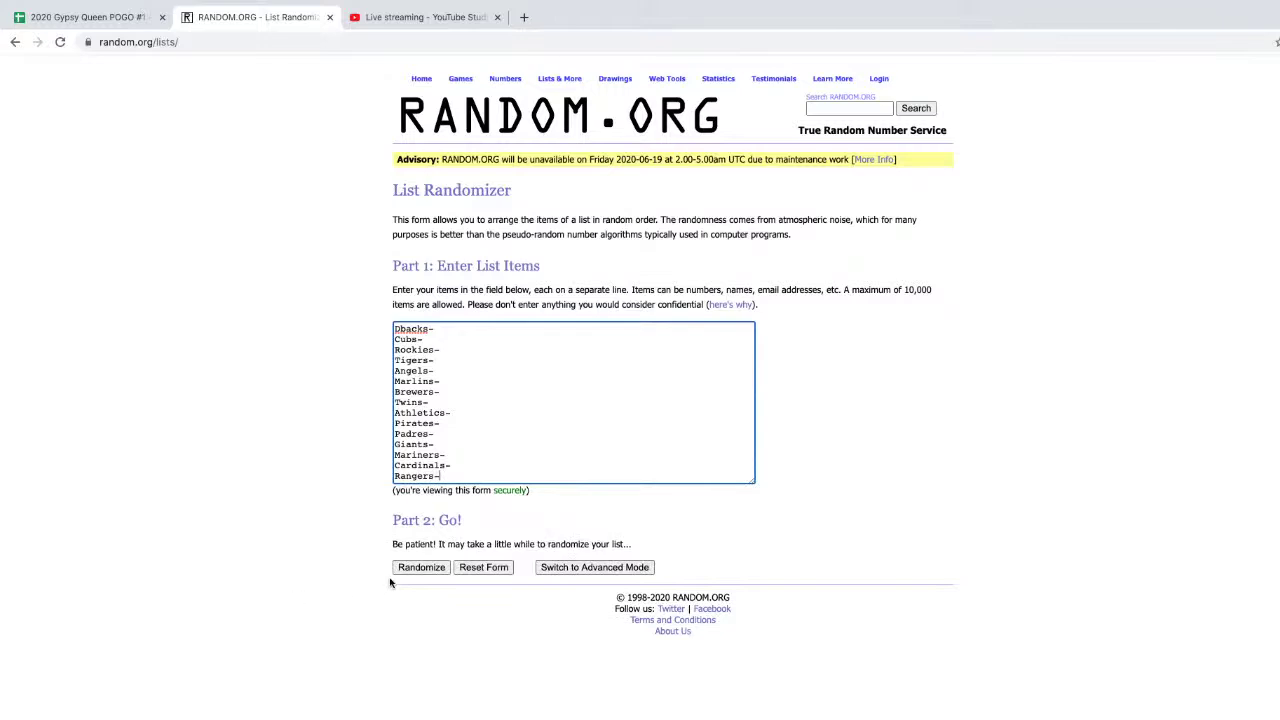
Randomize the team list six times in total
click(418, 570)
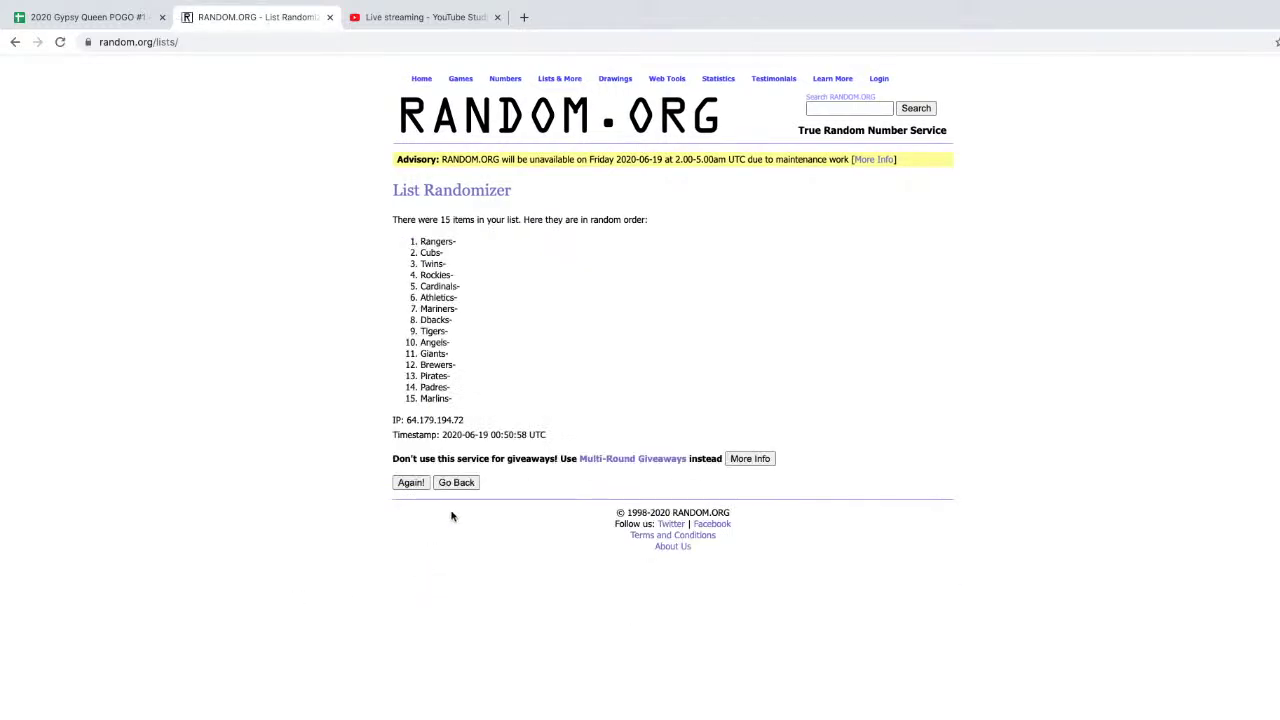
click(412, 484)
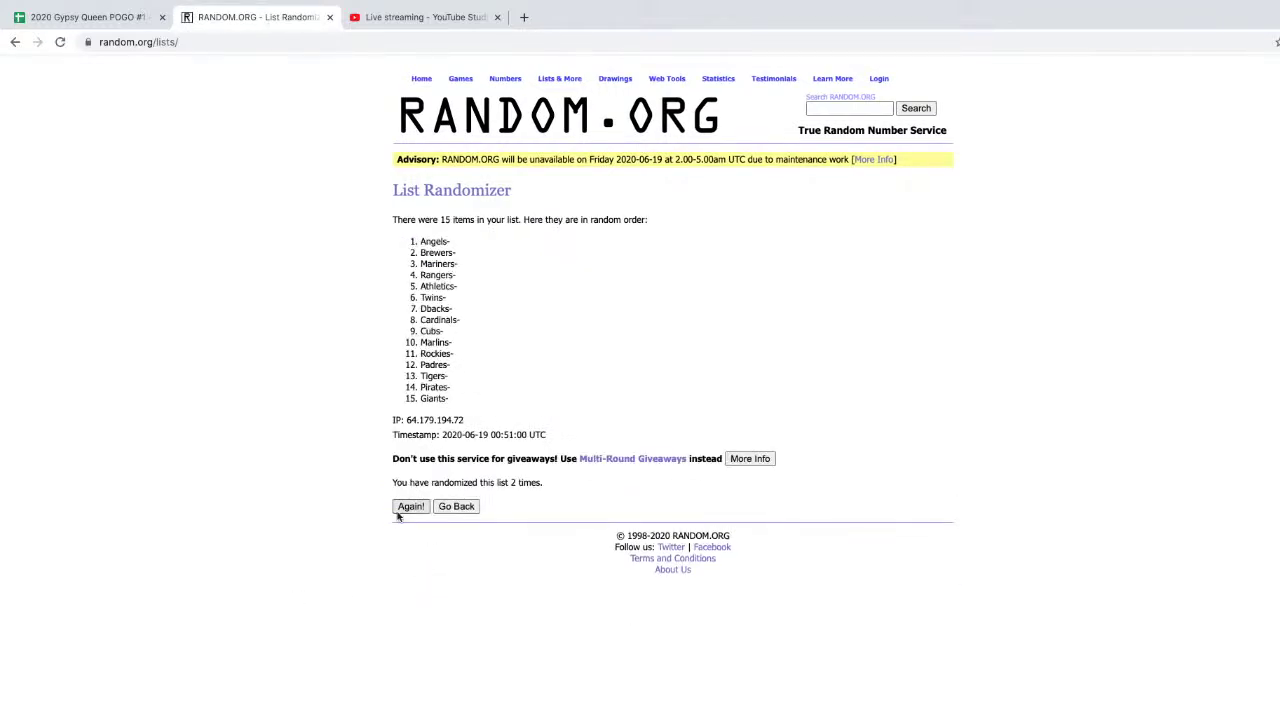
click(418, 508)
click(415, 507)
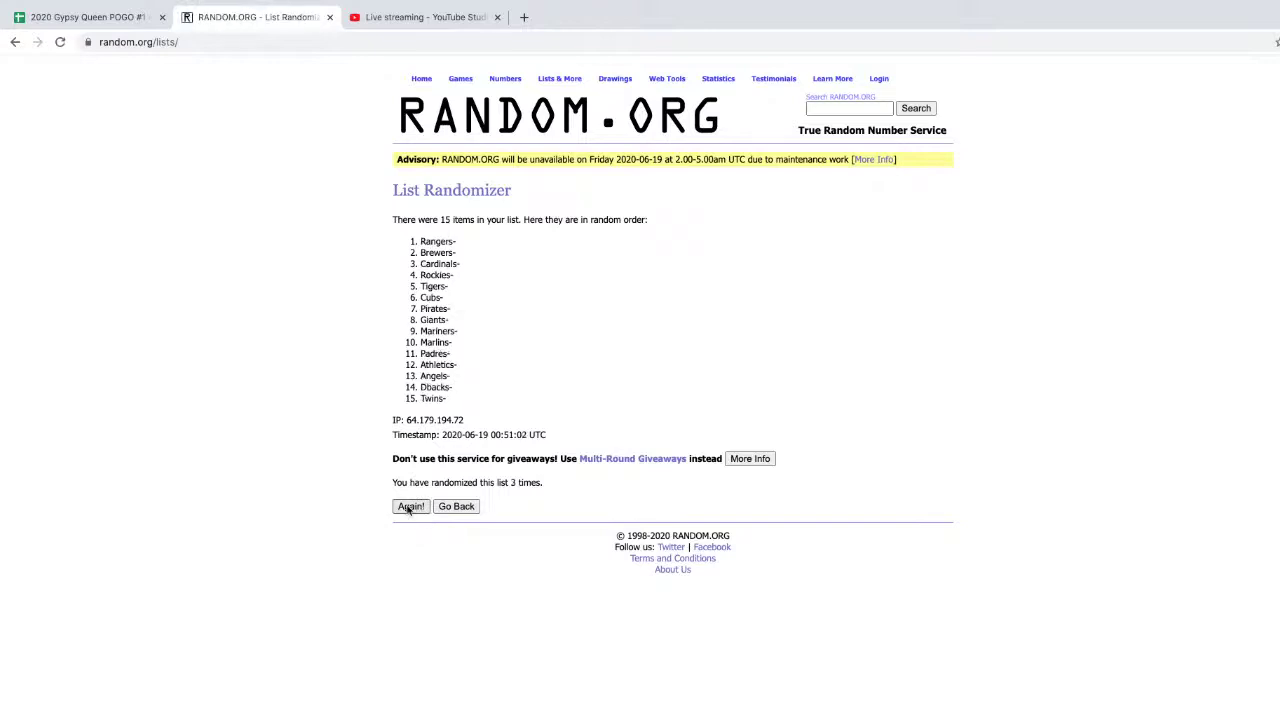
click(412, 507)
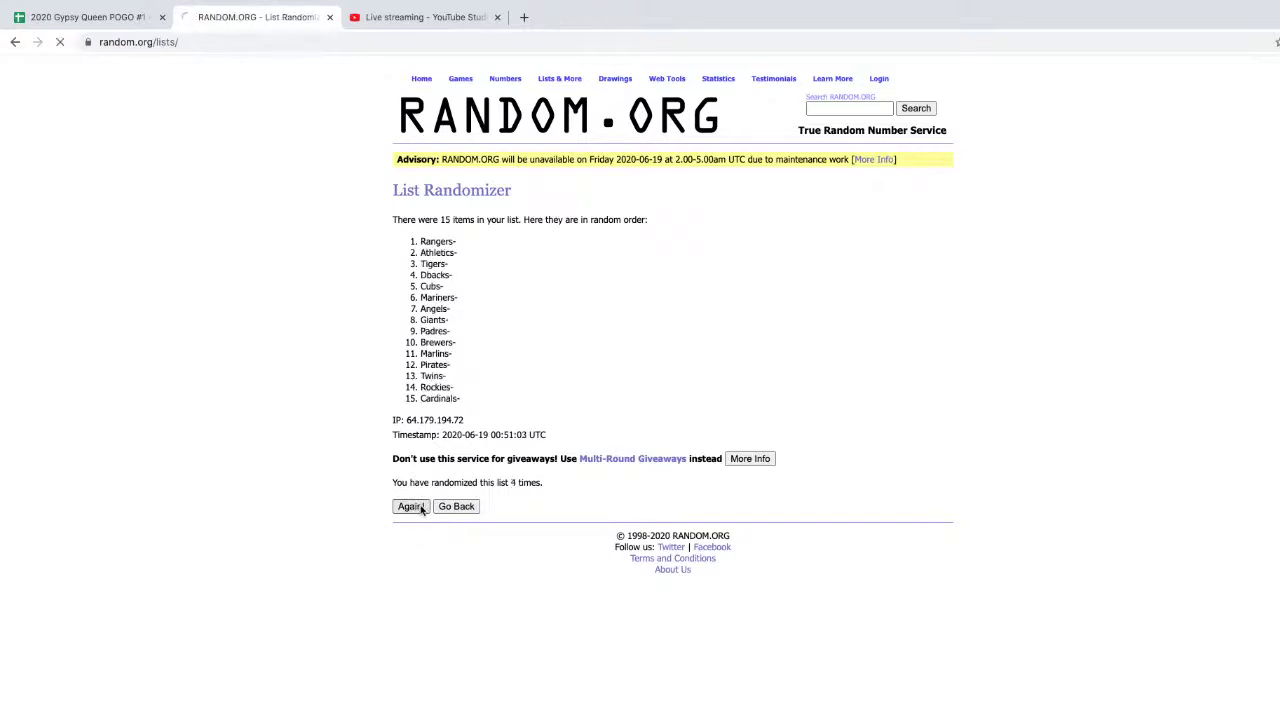
click(416, 509)
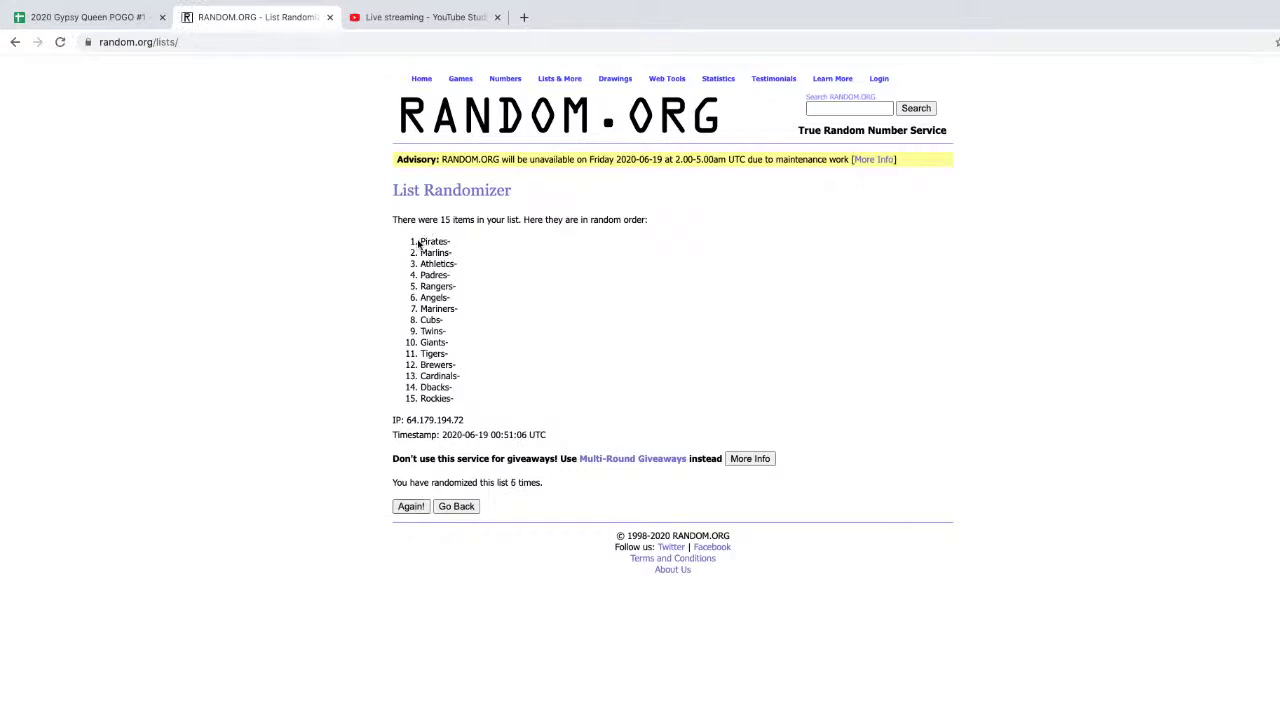
Copy all 15 randomized teams and paste them into the spreadsheet's Random Teams column starting at D3
drag(421, 240, 468, 398)
right_click(433, 343)
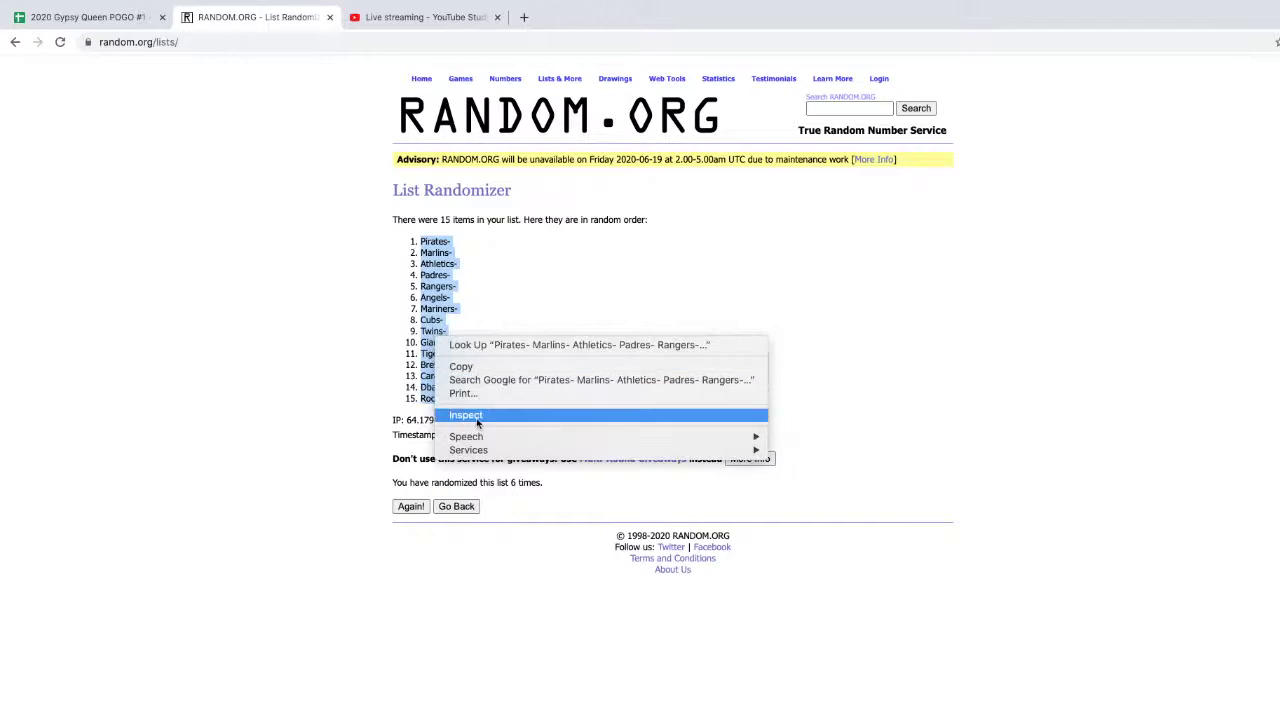
click(477, 368)
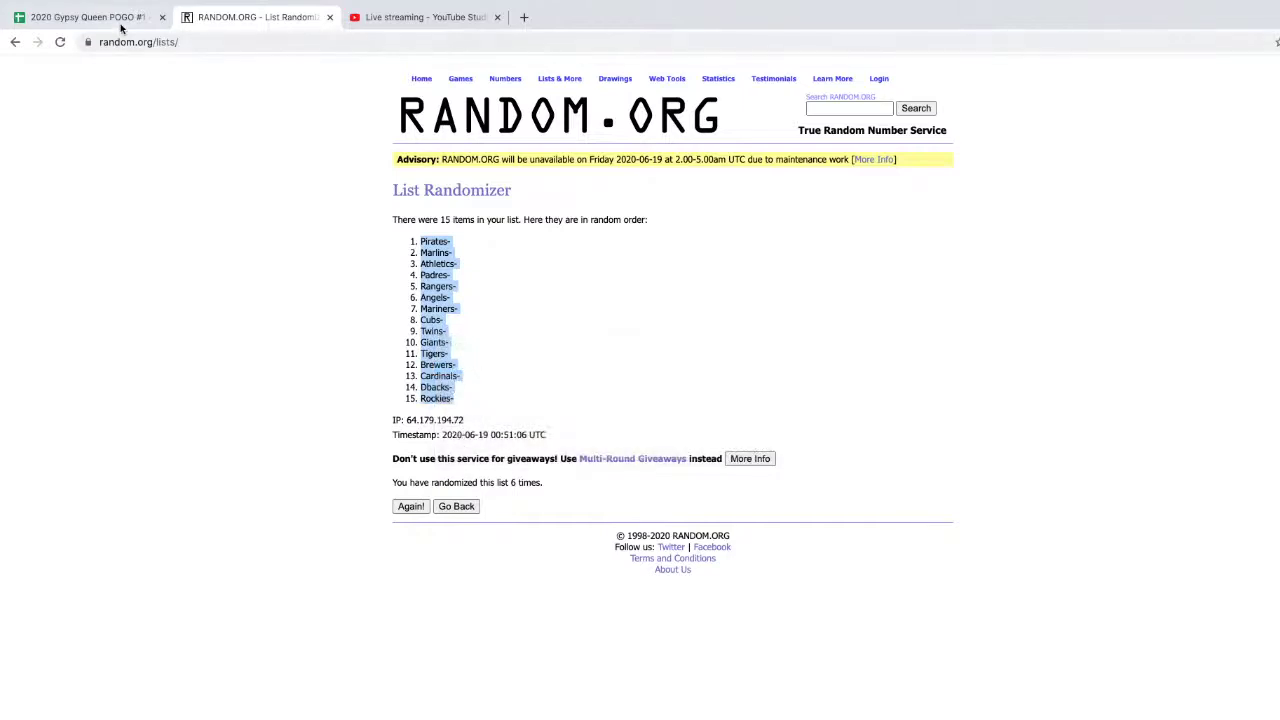
click(117, 20)
click(287, 209)
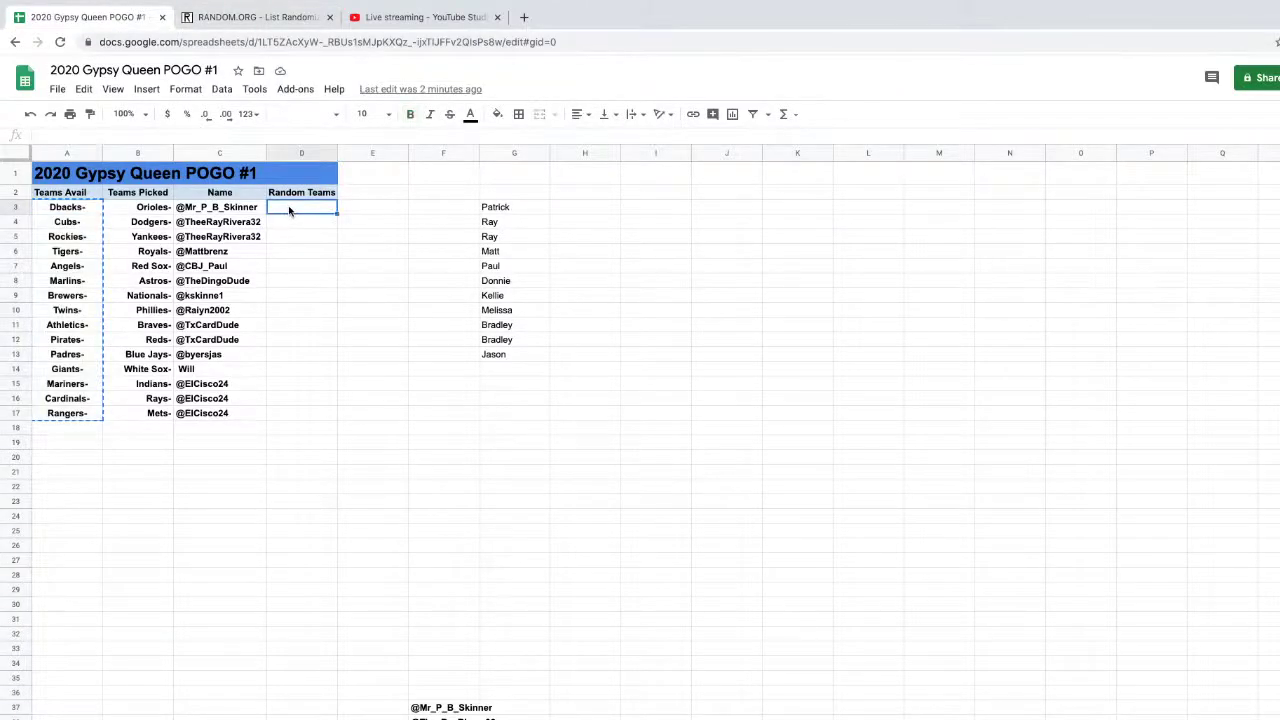
right_click(289, 209)
click(331, 268)
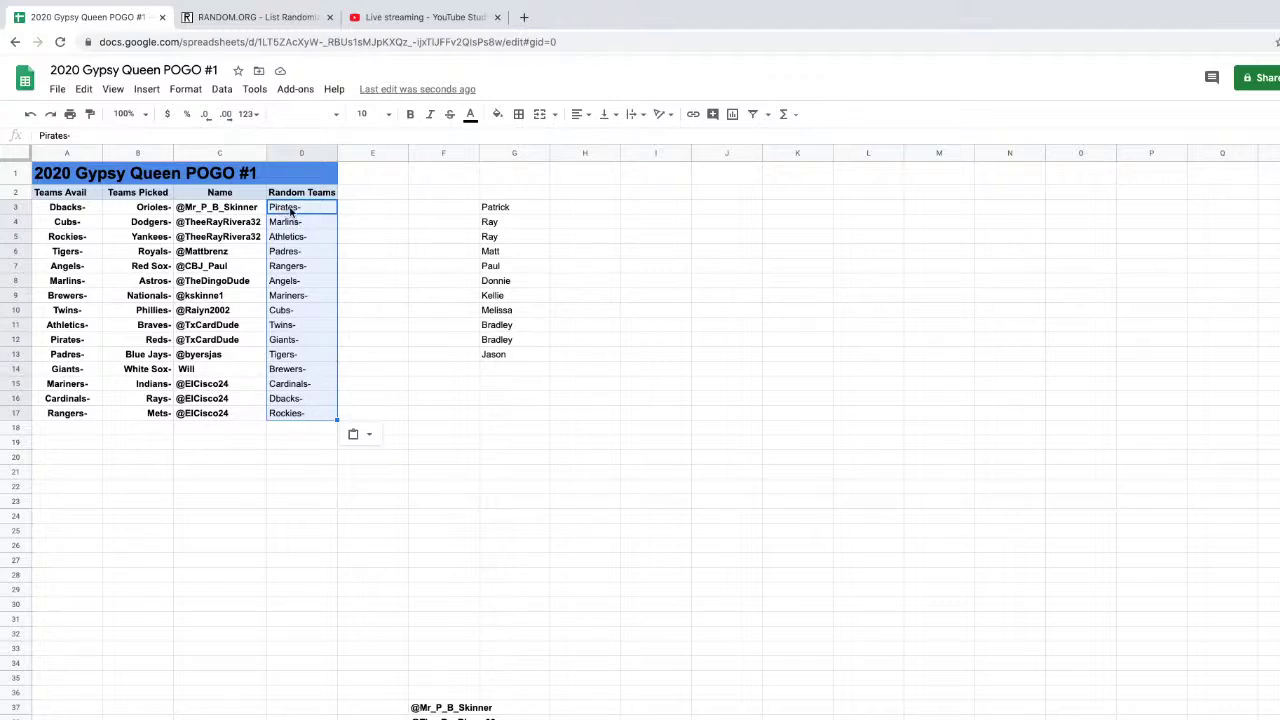
Move the randomized teams from D3:D17 to the Teams Picked column starting at B18
drag(291, 210, 302, 410)
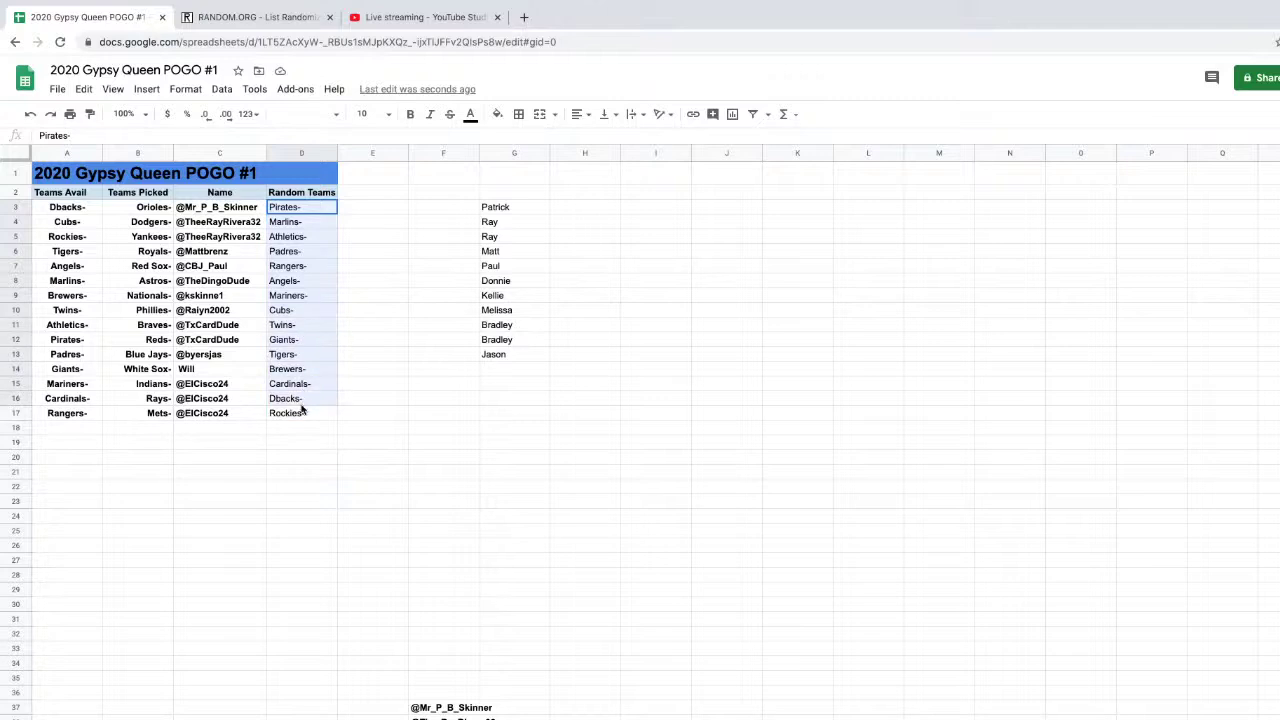
right_click(303, 208)
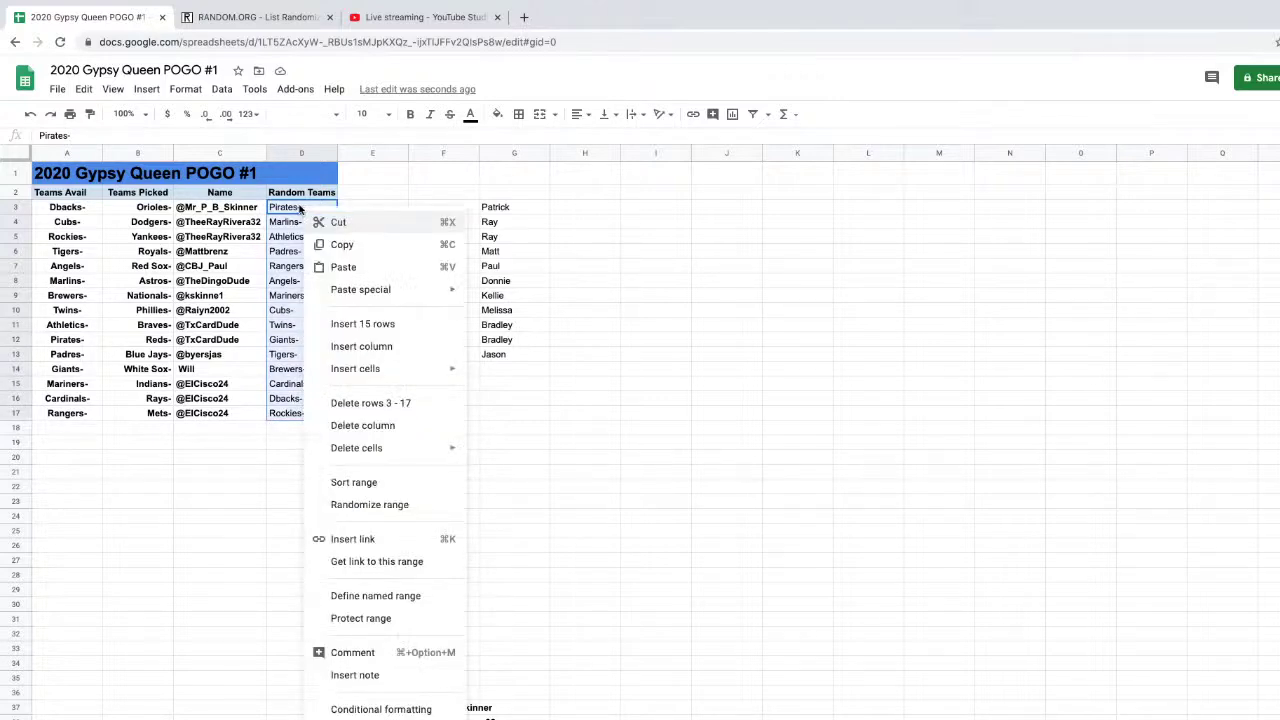
click(340, 222)
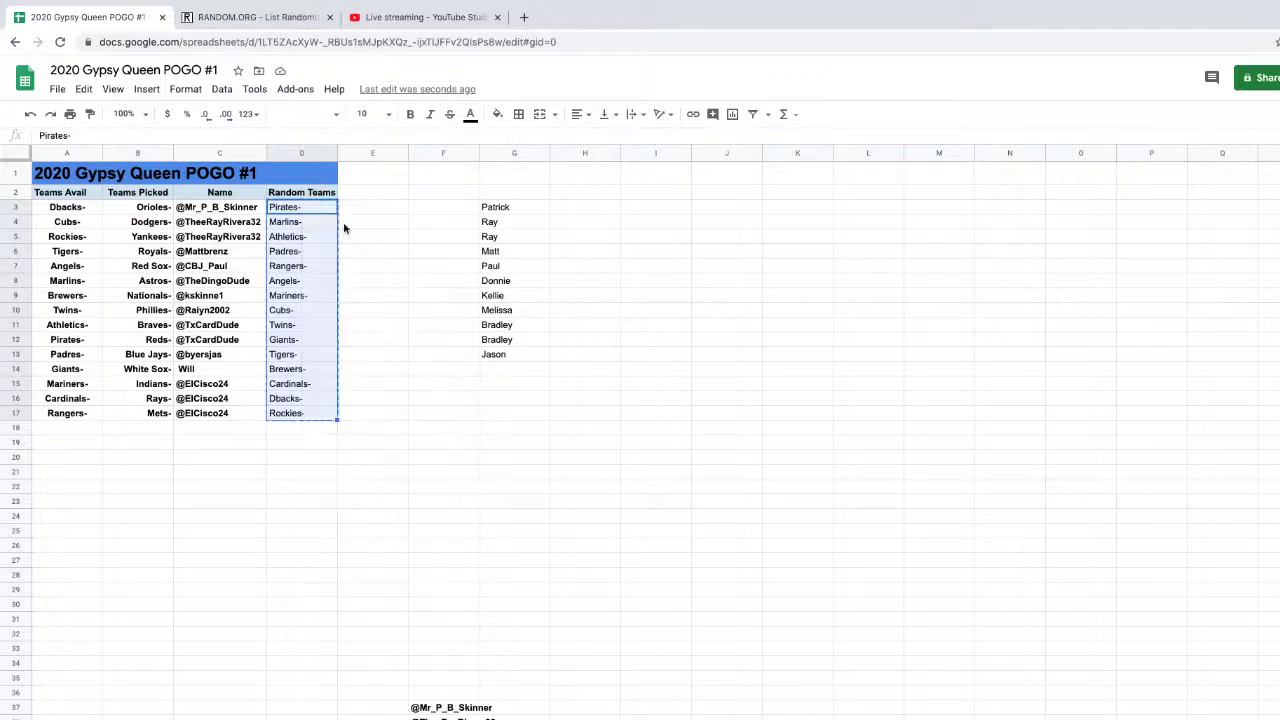
click(156, 430)
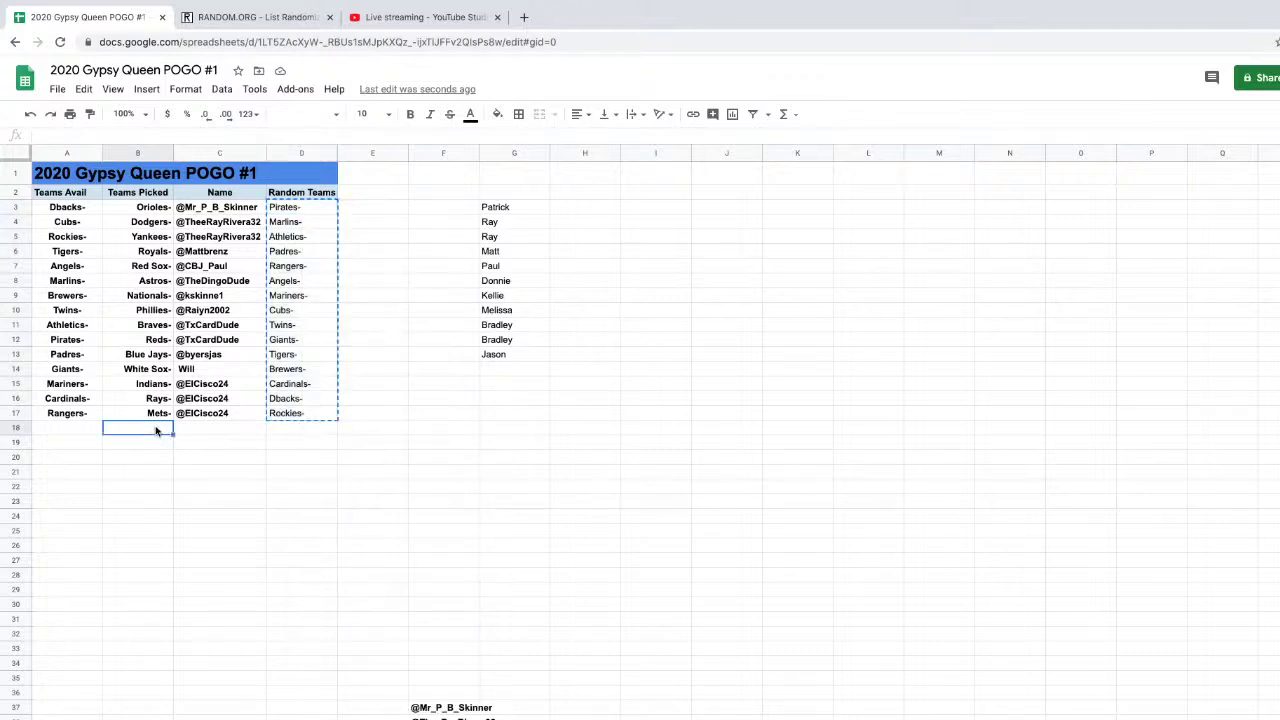
right_click(156, 430)
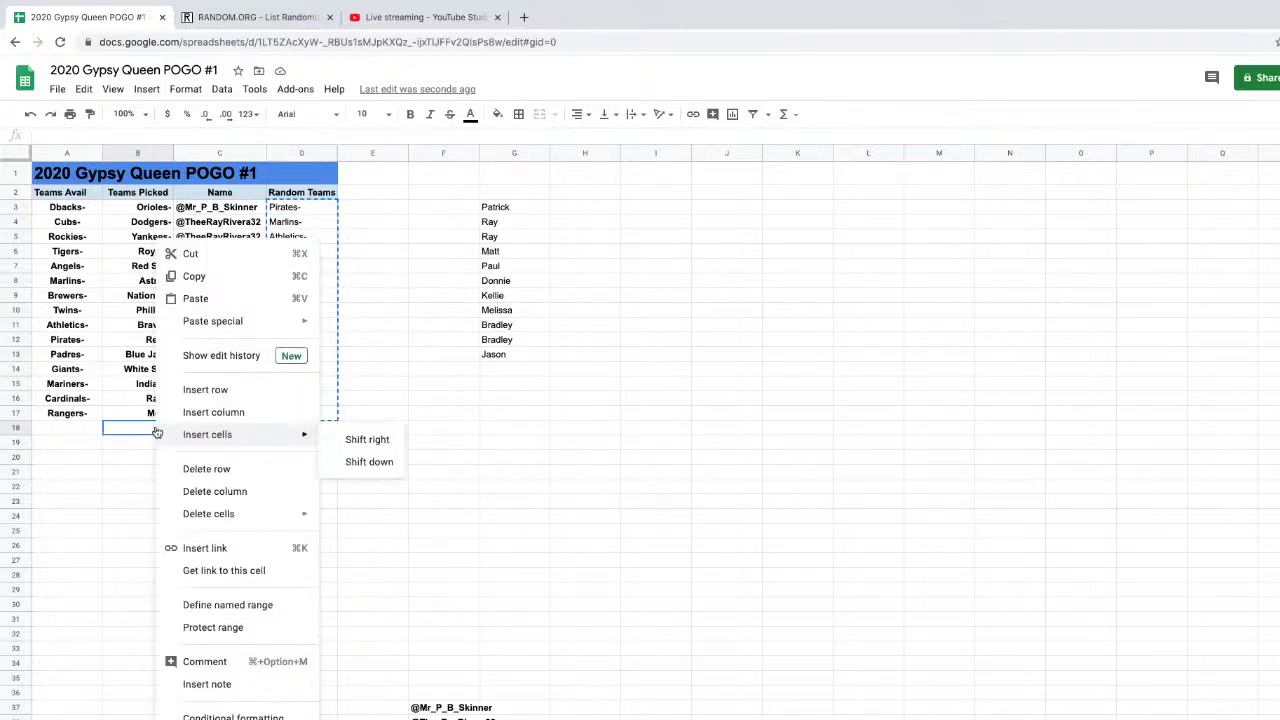
click(197, 300)
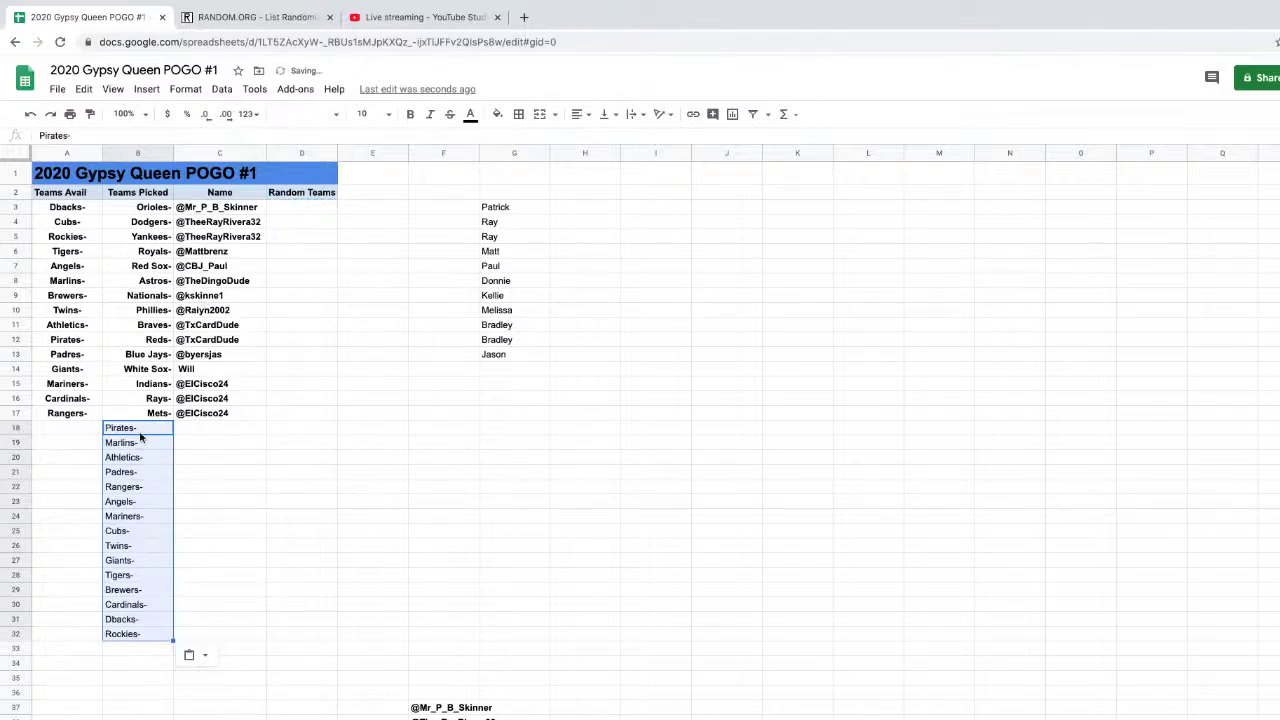
Make the moved teams in B18:B32 bold and right-aligned
drag(140, 432, 144, 634)
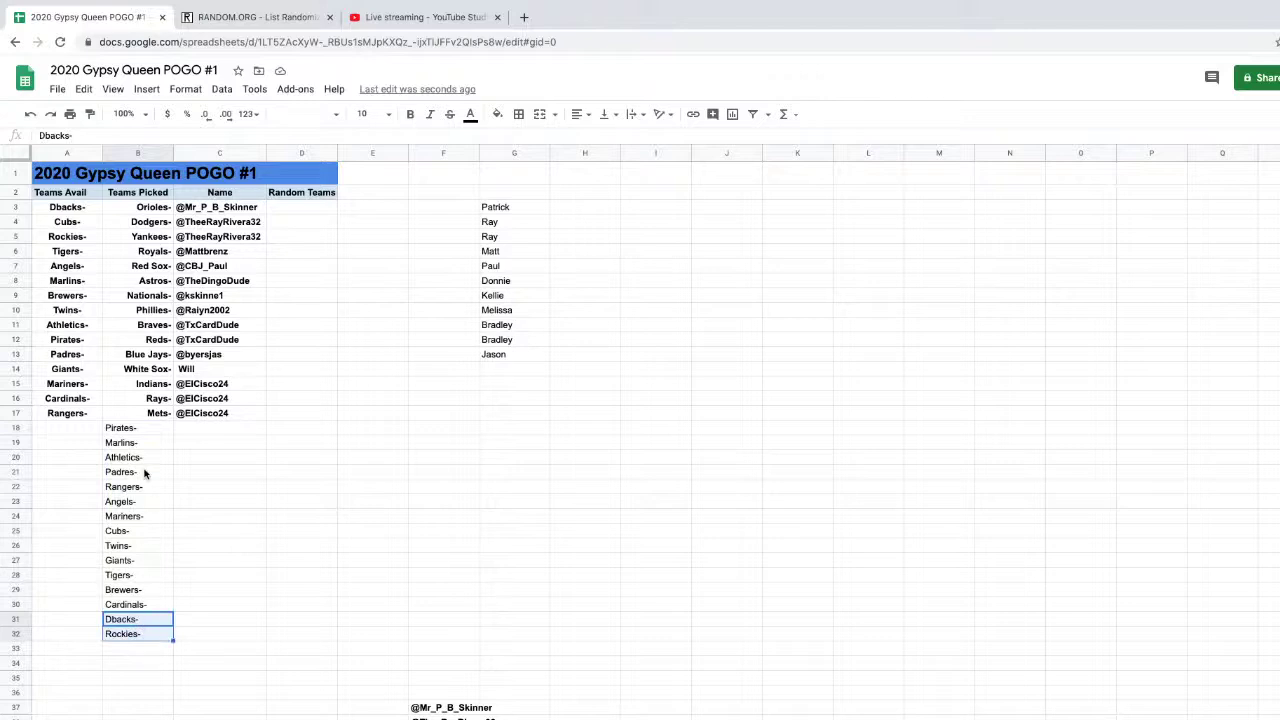
drag(152, 428, 149, 631)
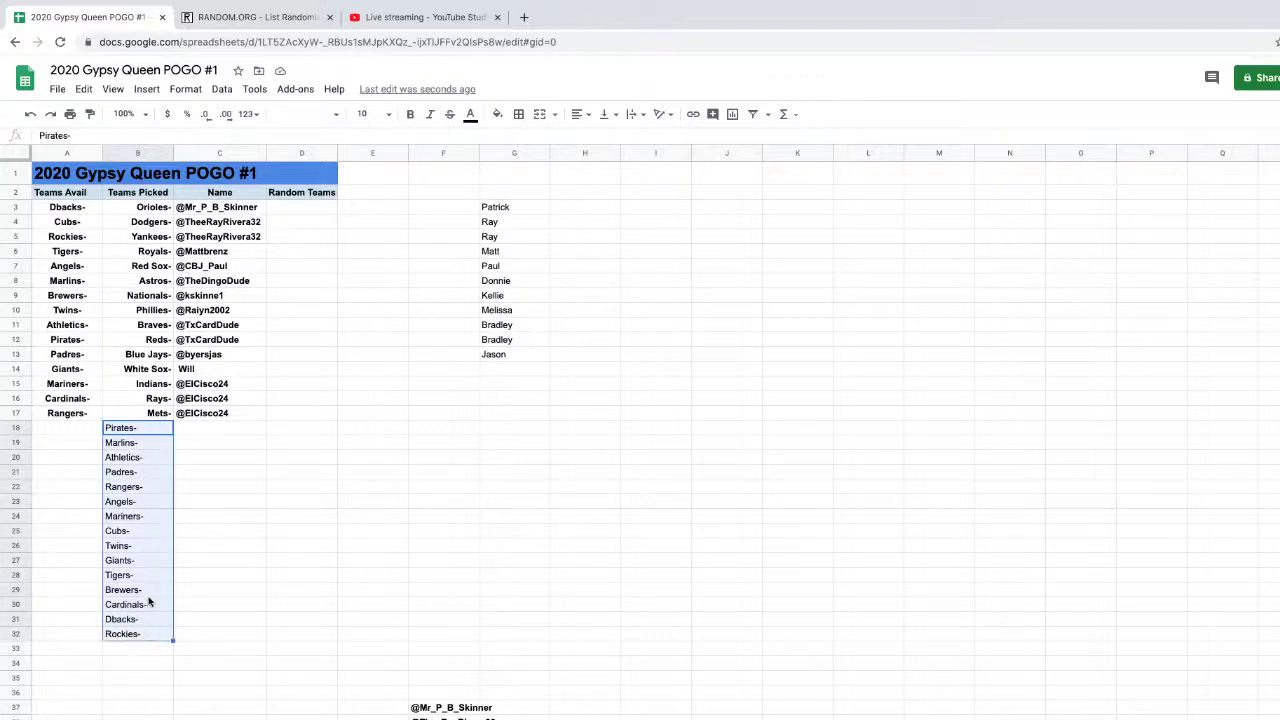
click(414, 120)
click(578, 116)
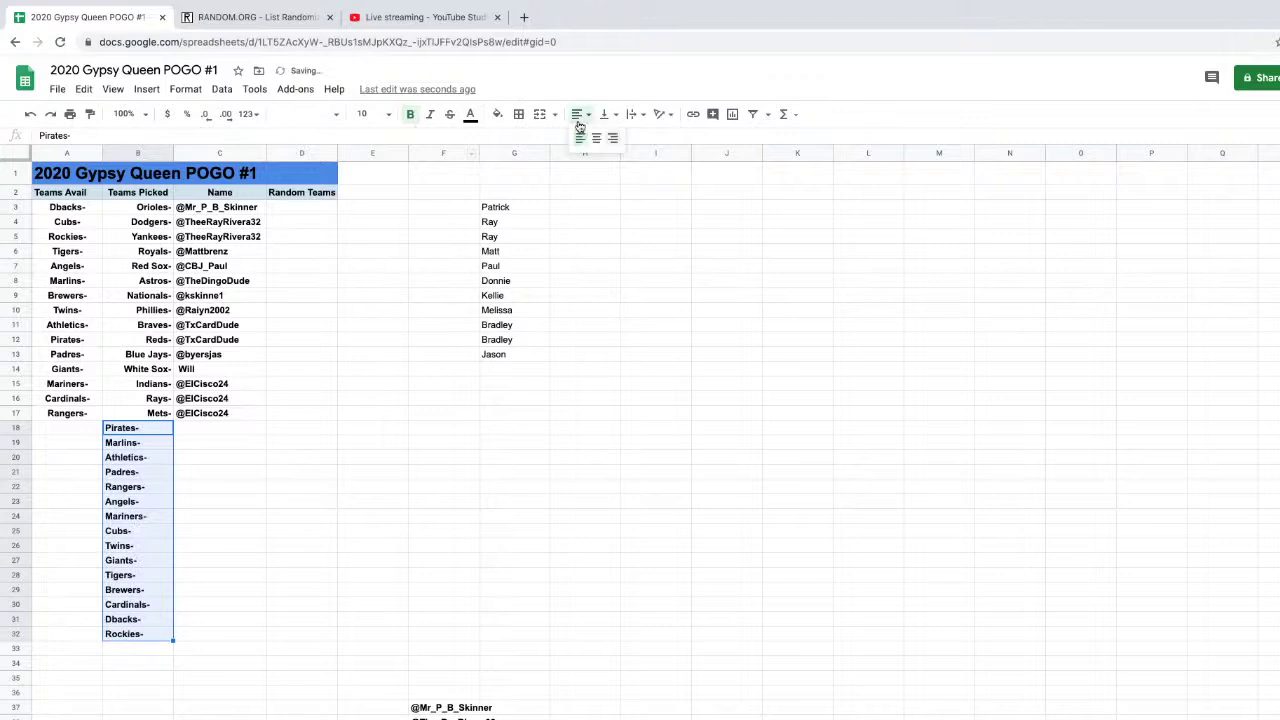
click(613, 139)
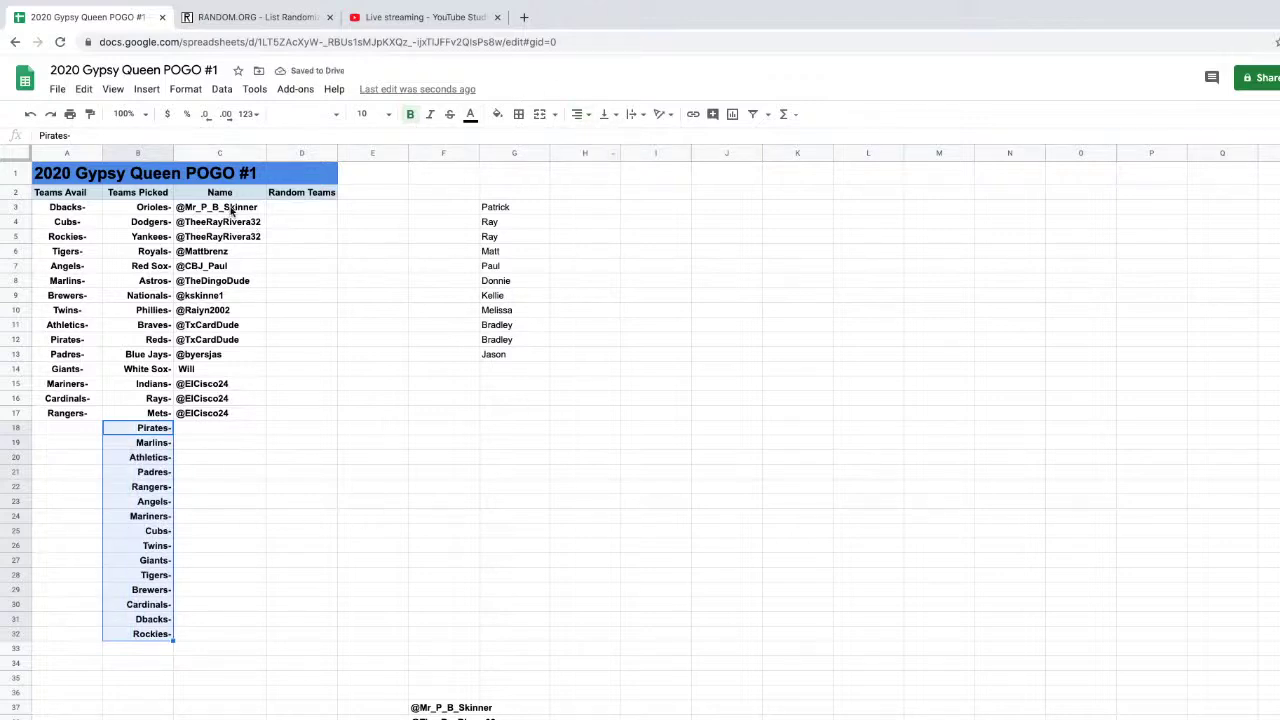
Copy the participant handles from C3:C17 and paste them into the Name column starting at C18
drag(231, 210, 243, 418)
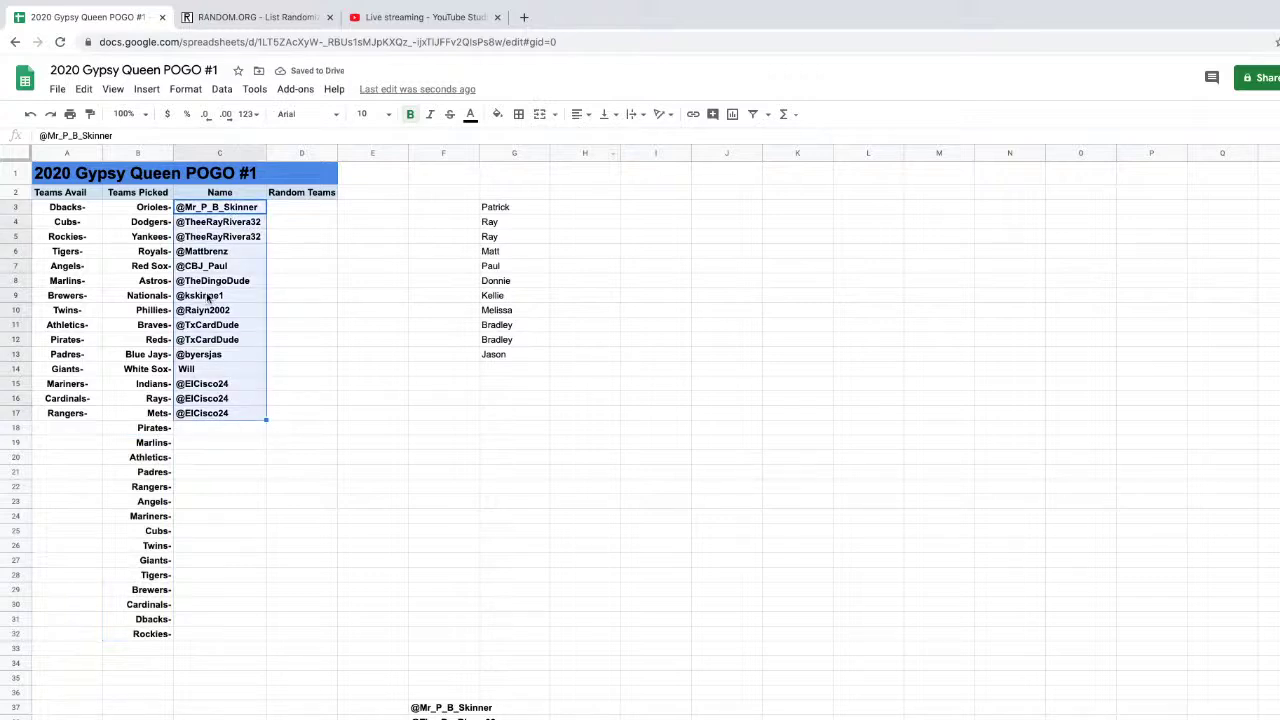
right_click(231, 253)
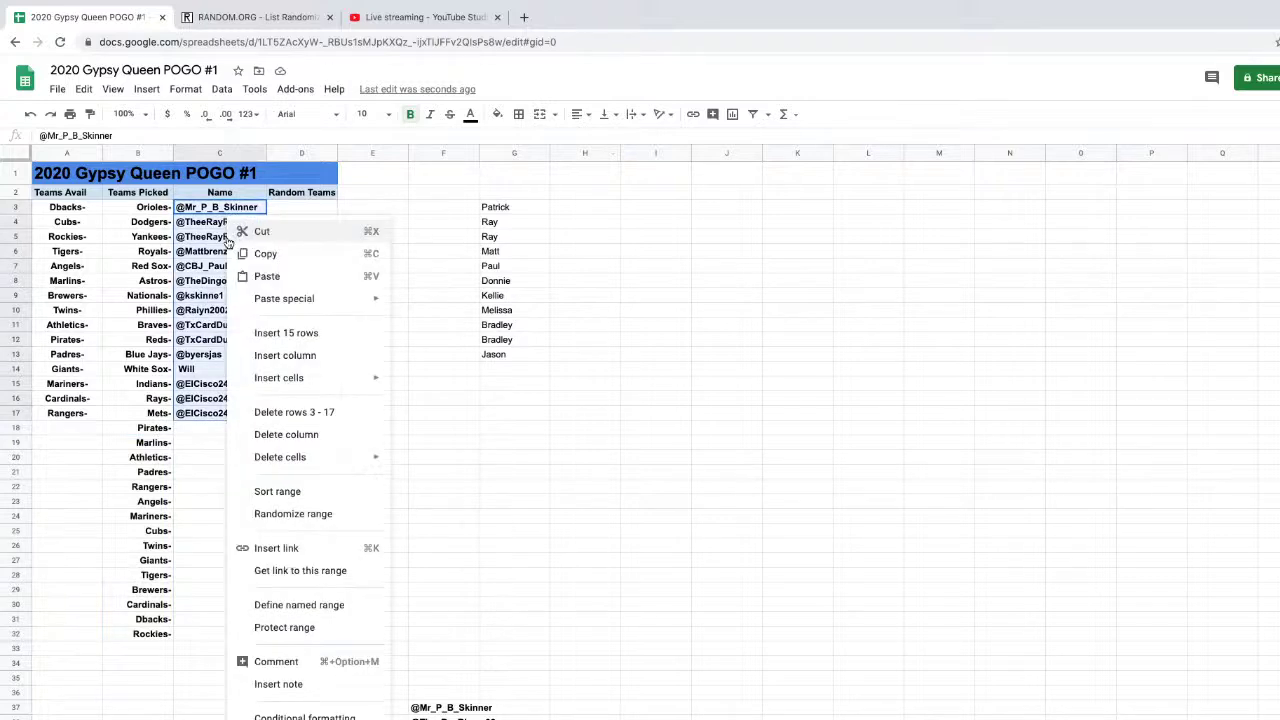
click(301, 263)
click(217, 427)
right_click(217, 427)
mouse_move(257, 437)
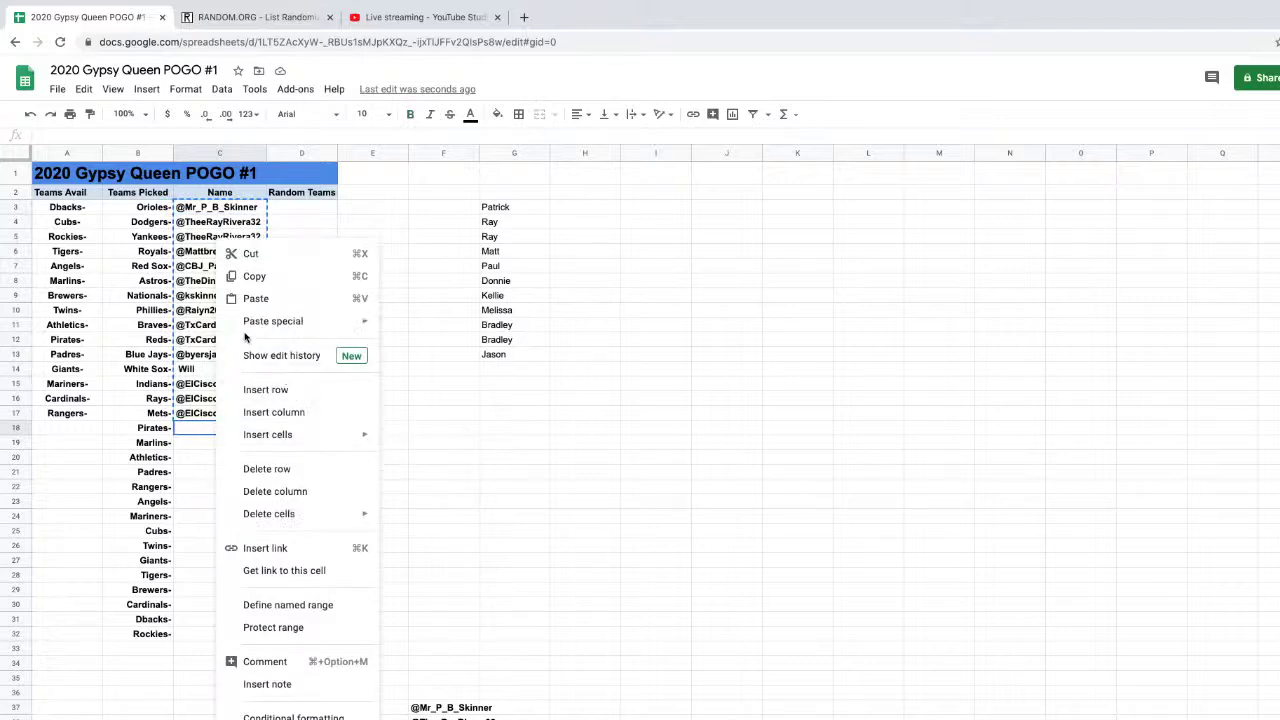
mouse_move(248, 329)
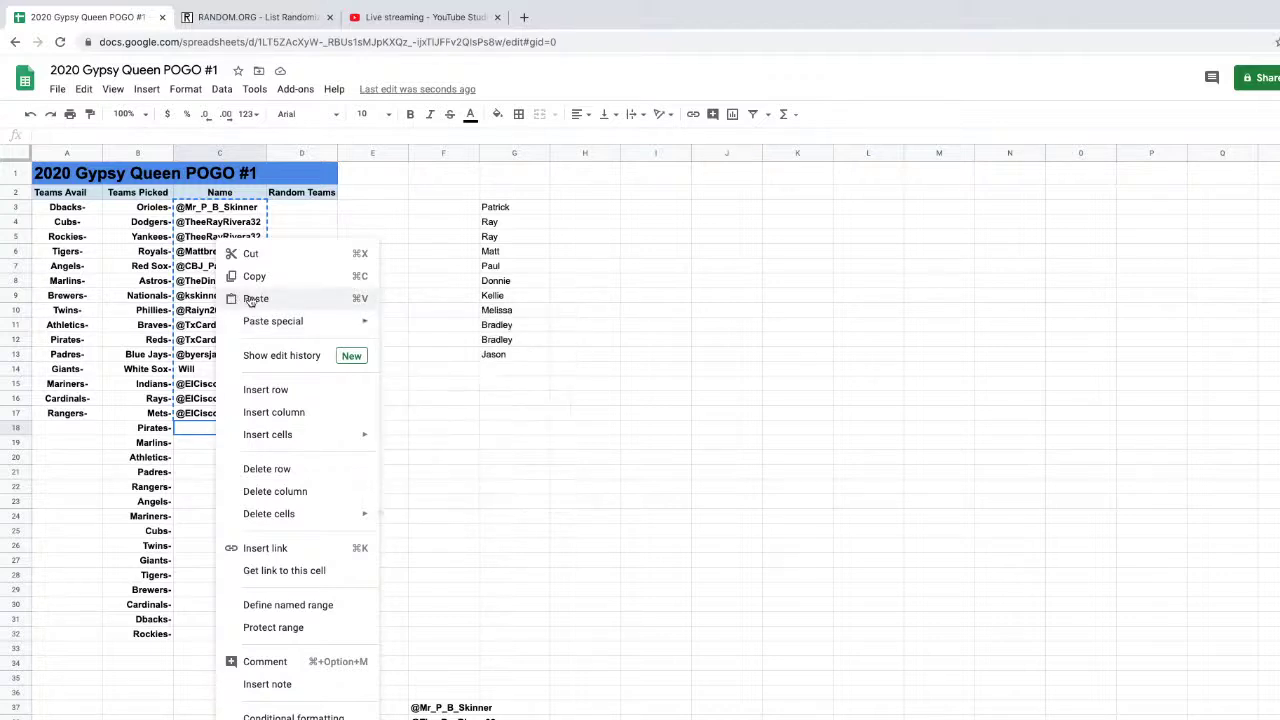
click(256, 299)
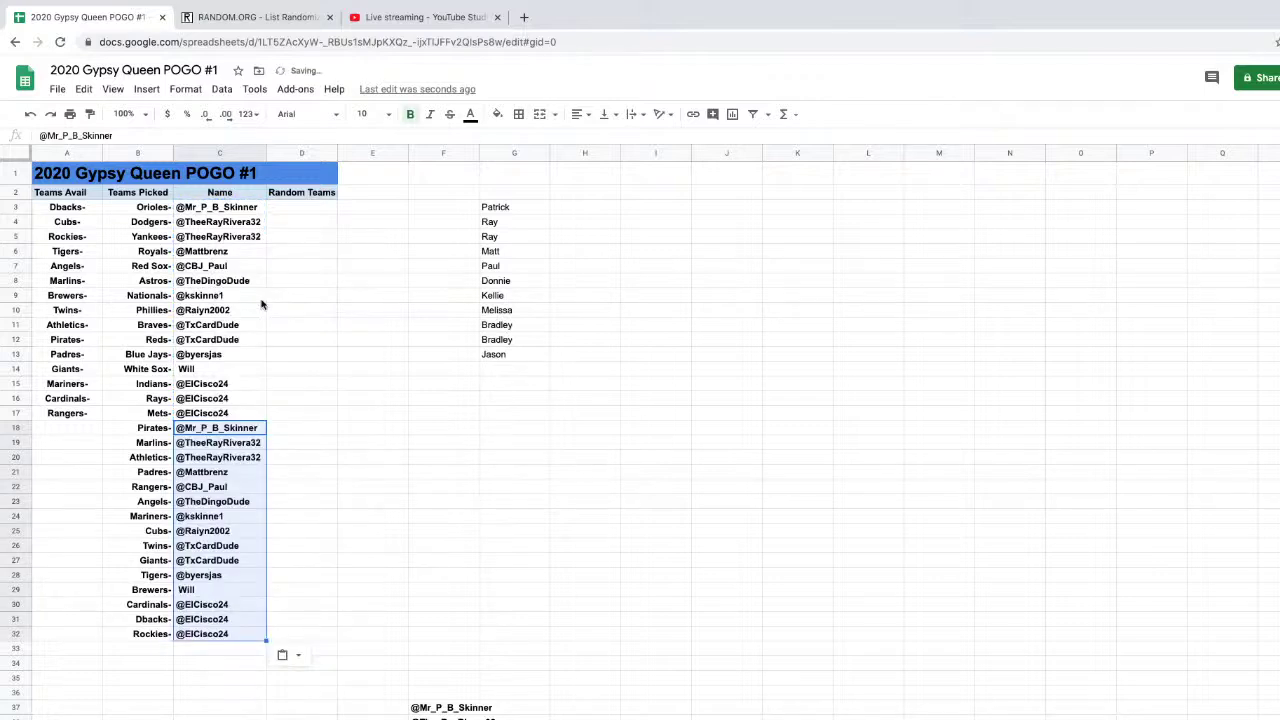
click(302, 471)
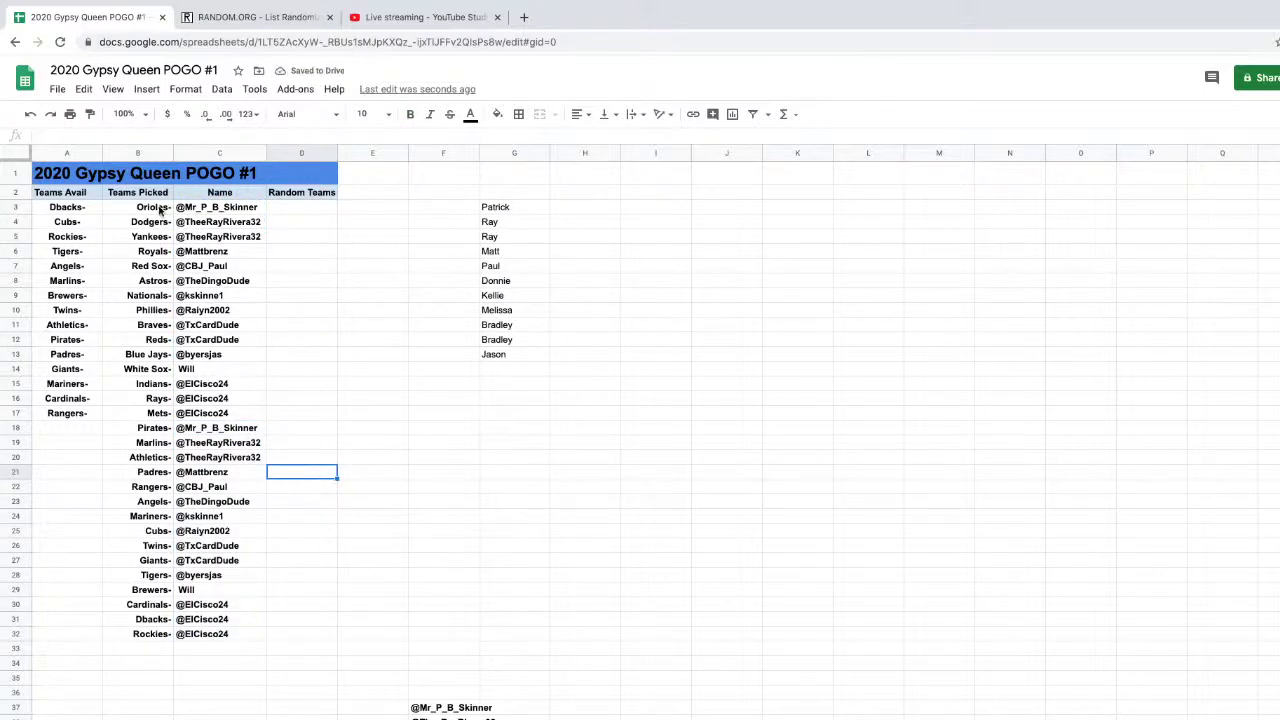
Copy the complete list of picked teams and participant names in B3:C32
drag(147, 206, 226, 634)
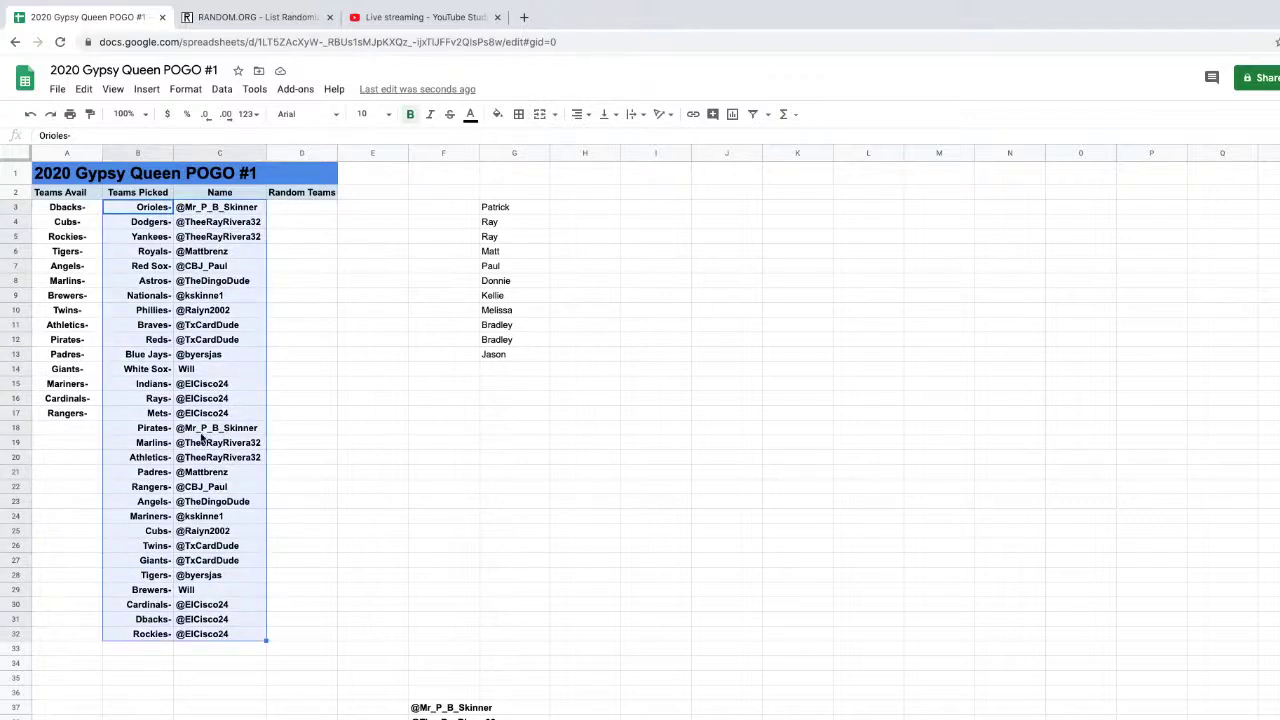
right_click(180, 216)
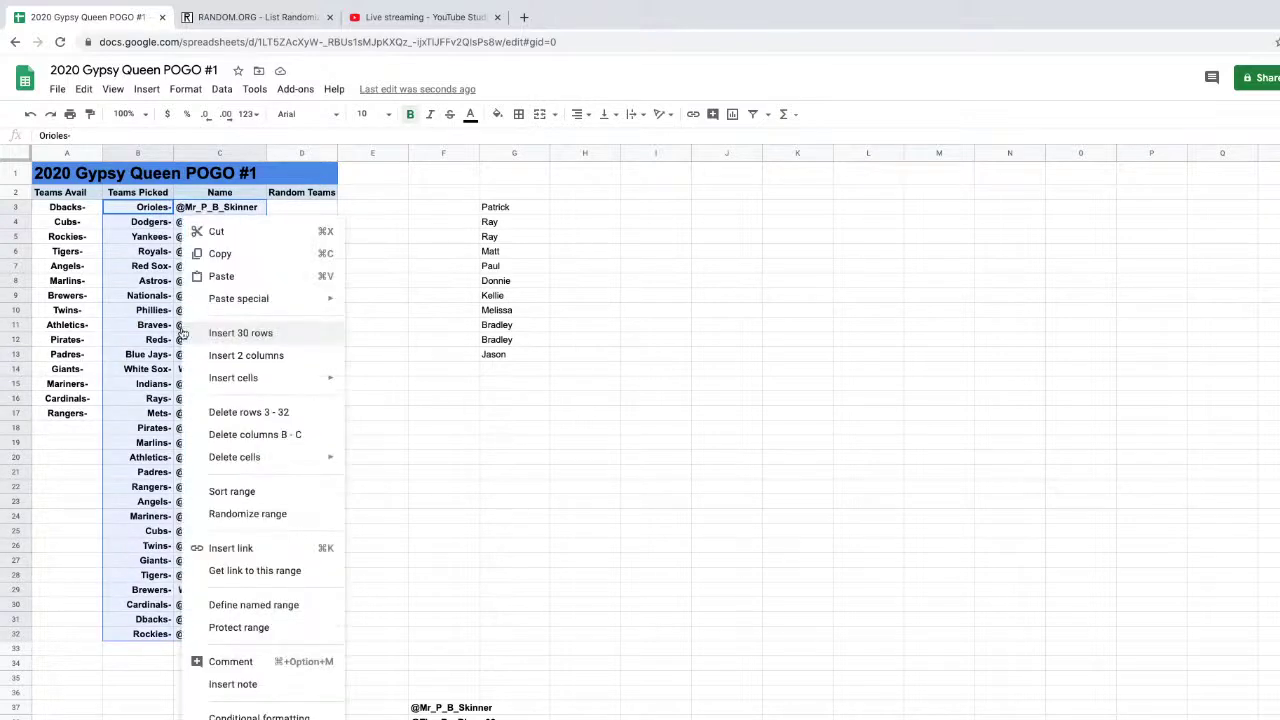
click(226, 258)
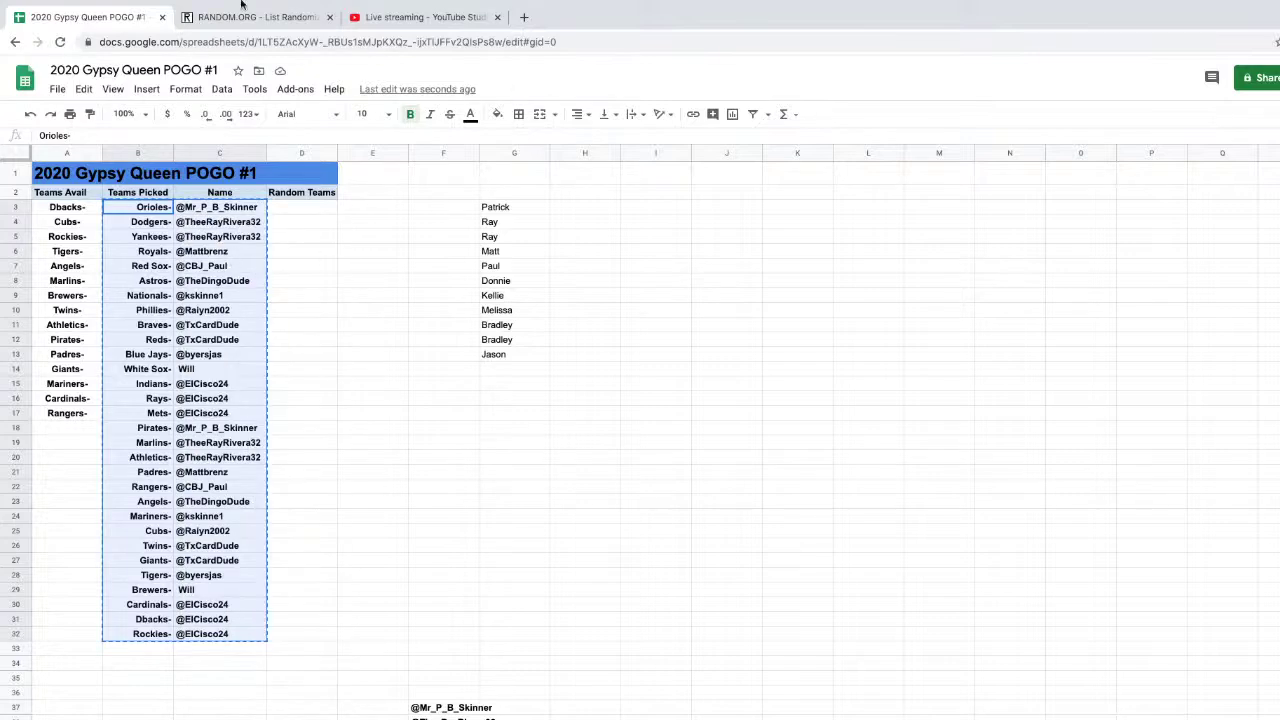
Take the browser out of full screen, switch to OBS and change the live scene to "main no intro"
mouse_move(176, 5)
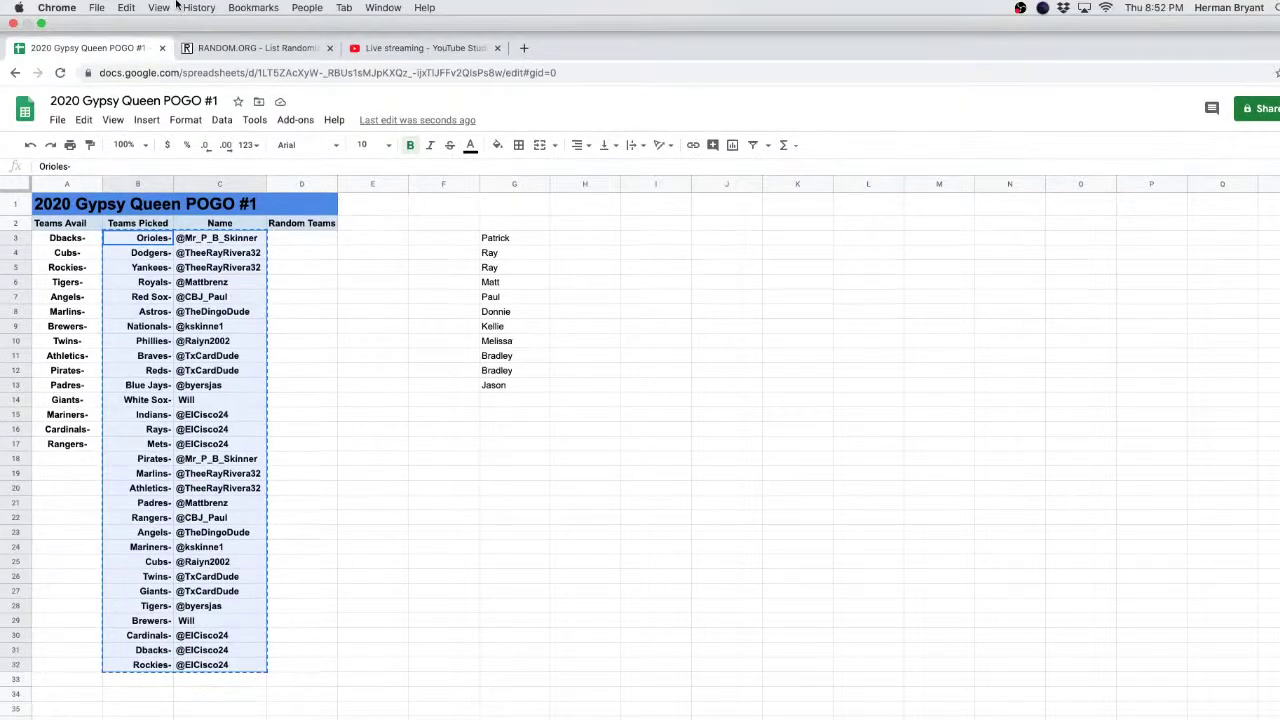
click(41, 24)
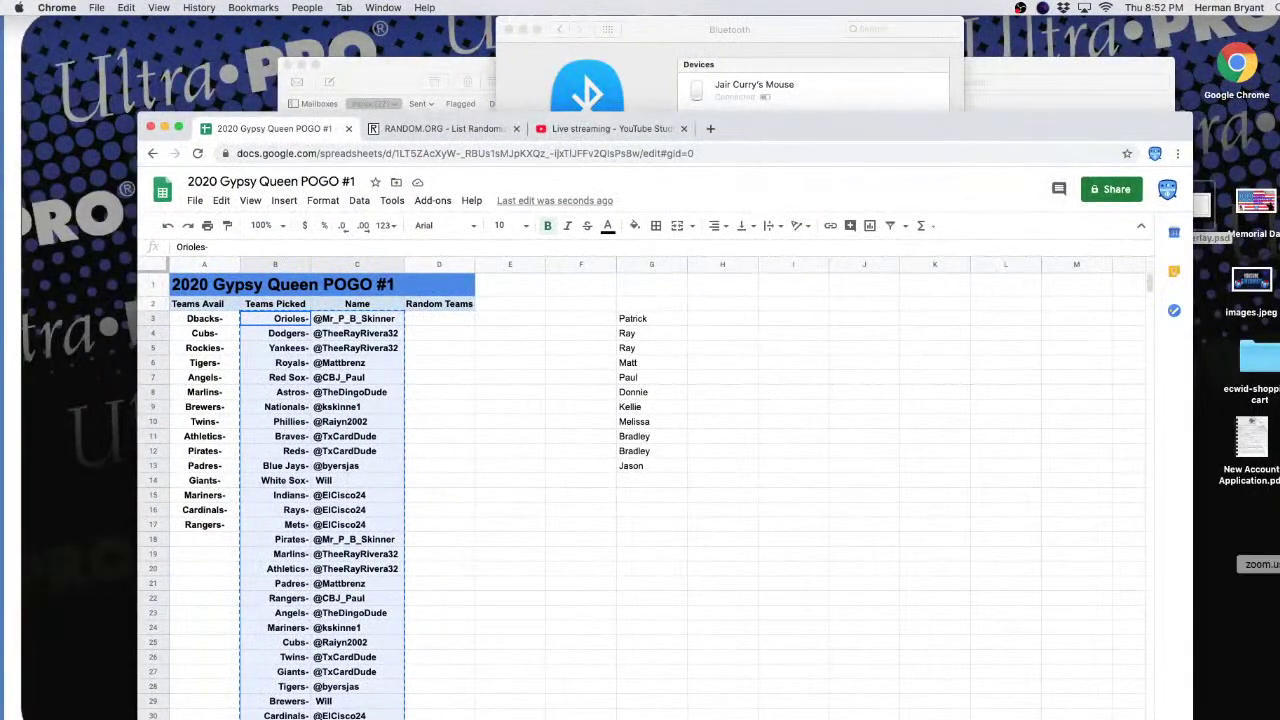
key(super+Tab)
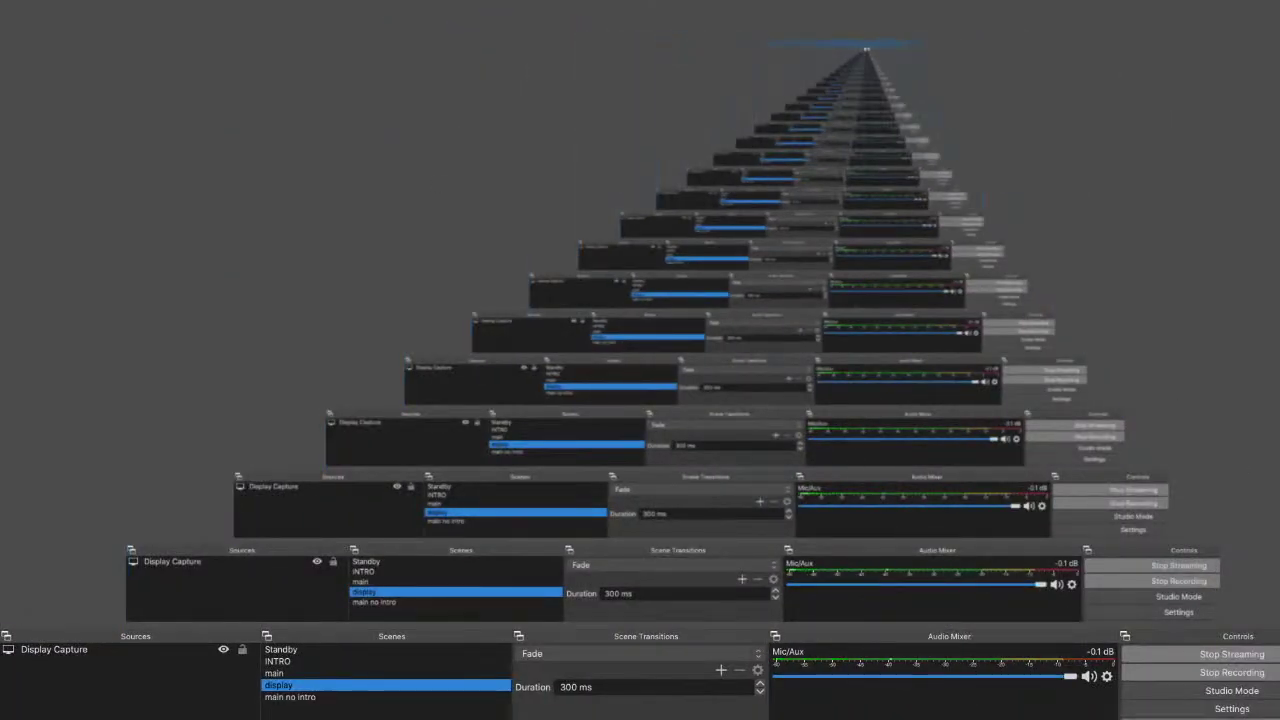
click(296, 698)
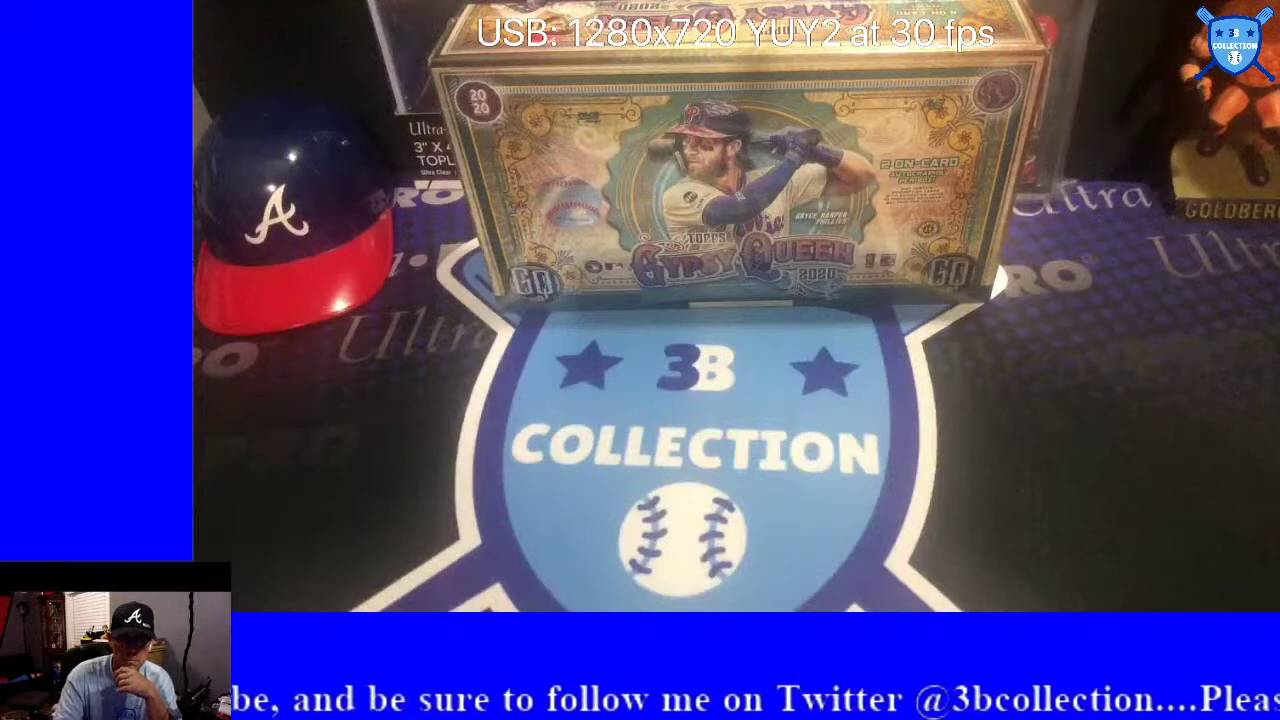